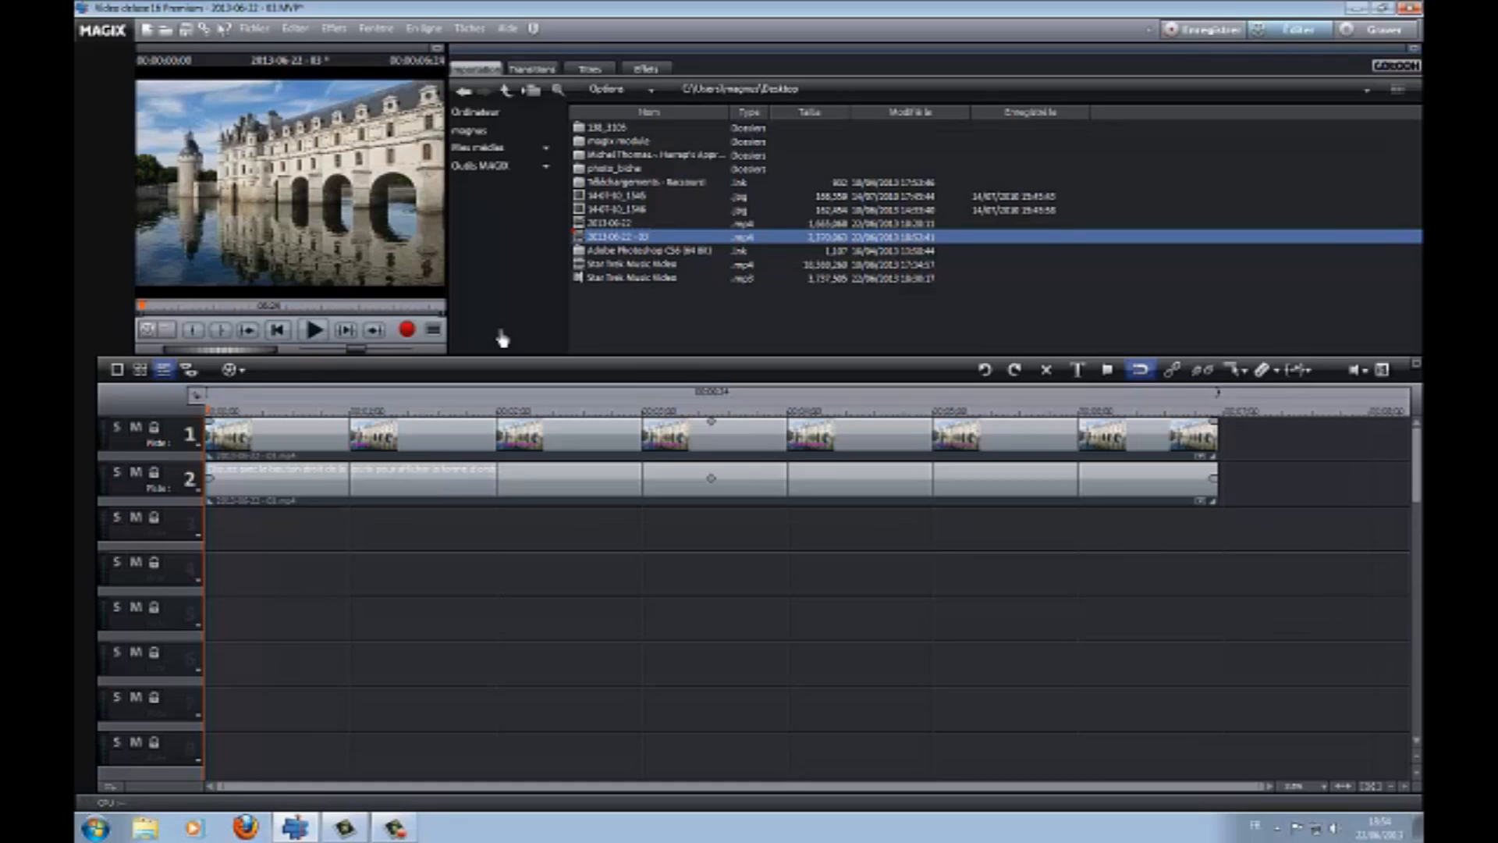
- Play the existing project in the enlarged preview to view its animated title, and restore the normal monitor size
left_click(437, 50)
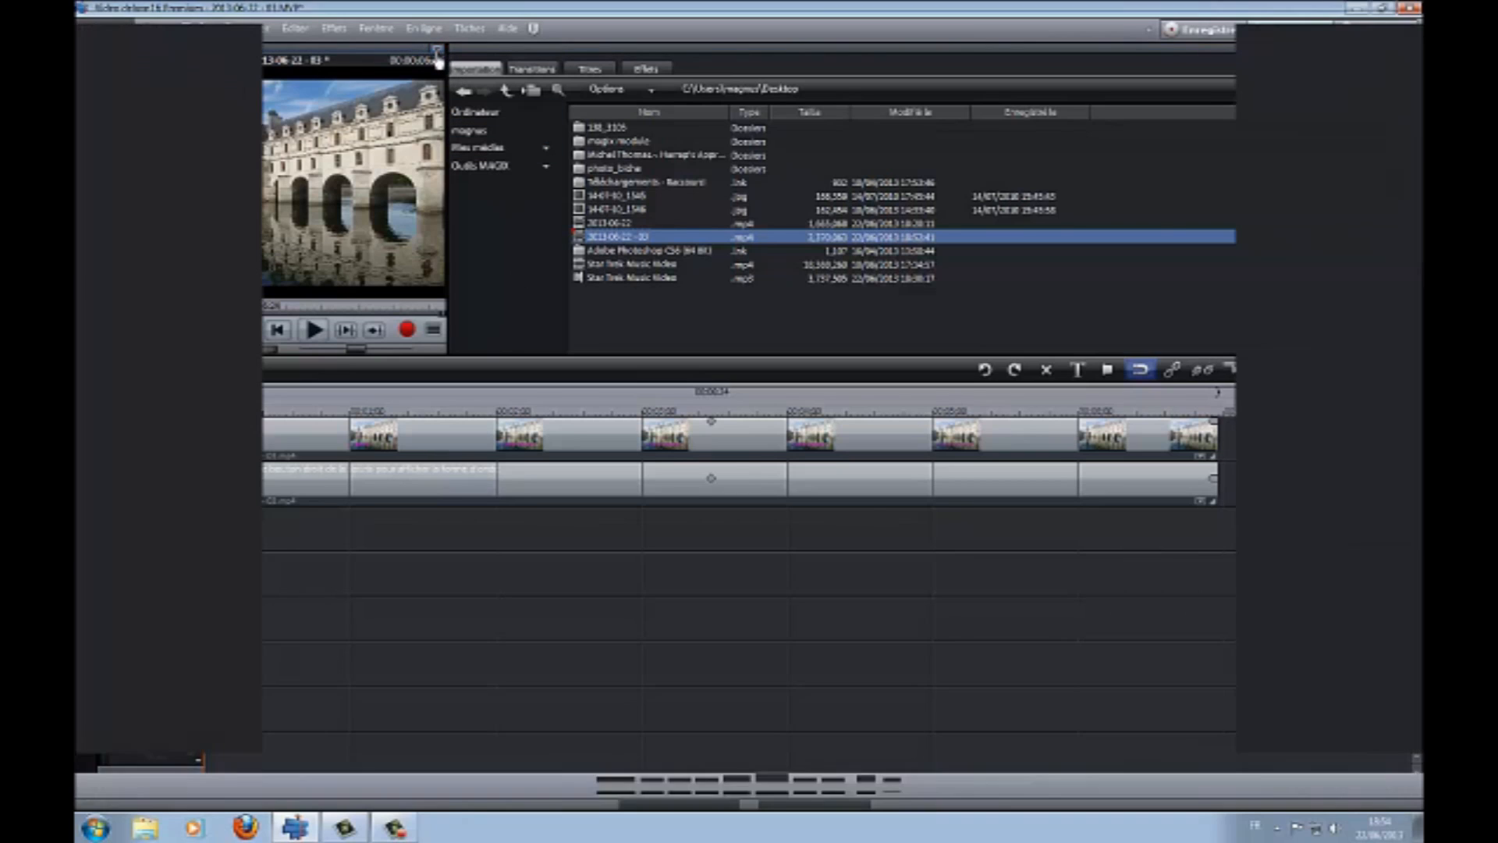
left_click(773, 821)
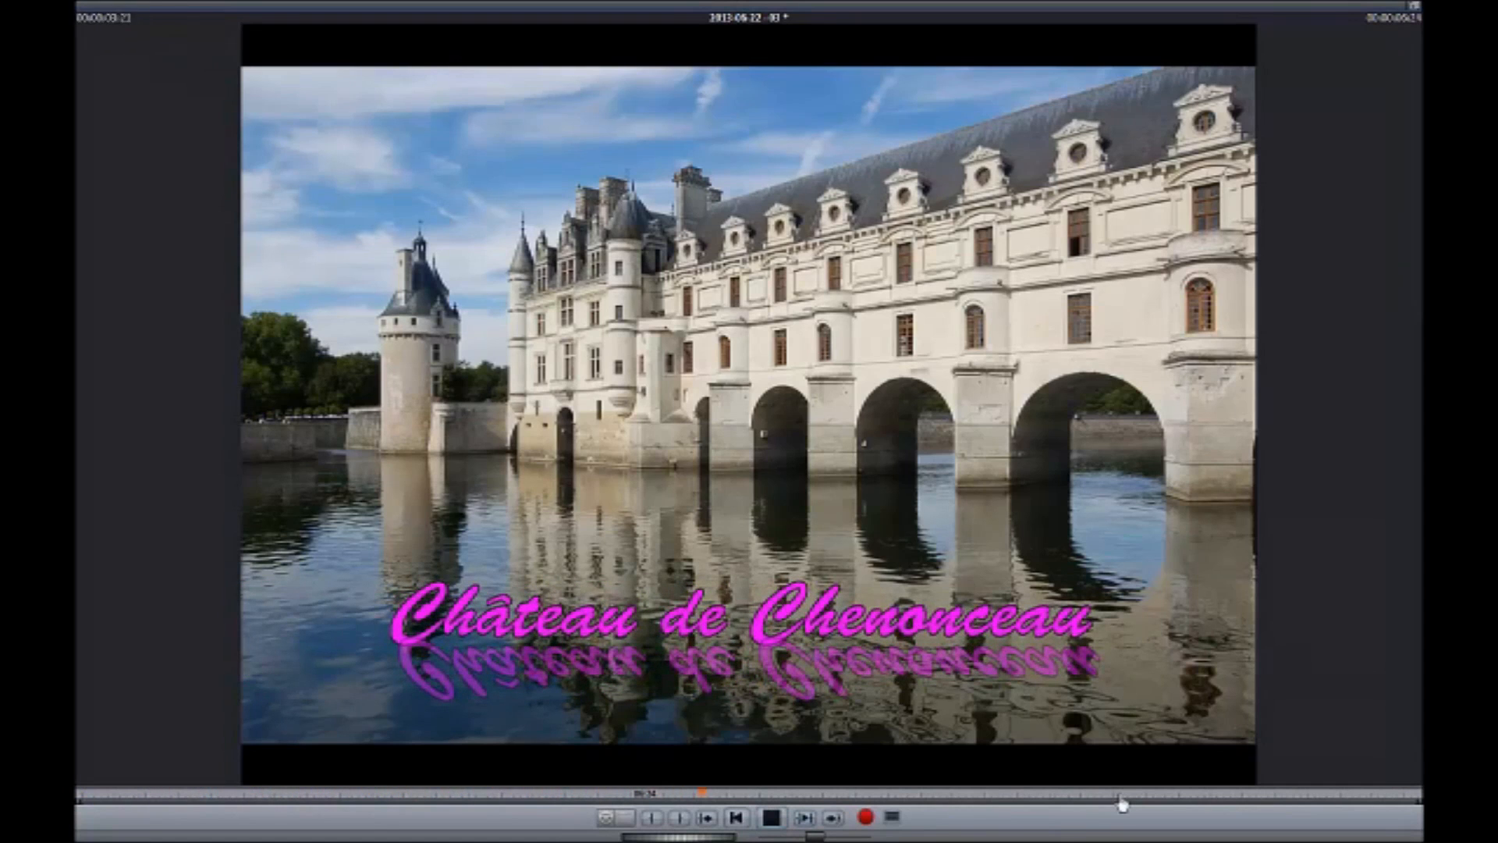
left_click(771, 819)
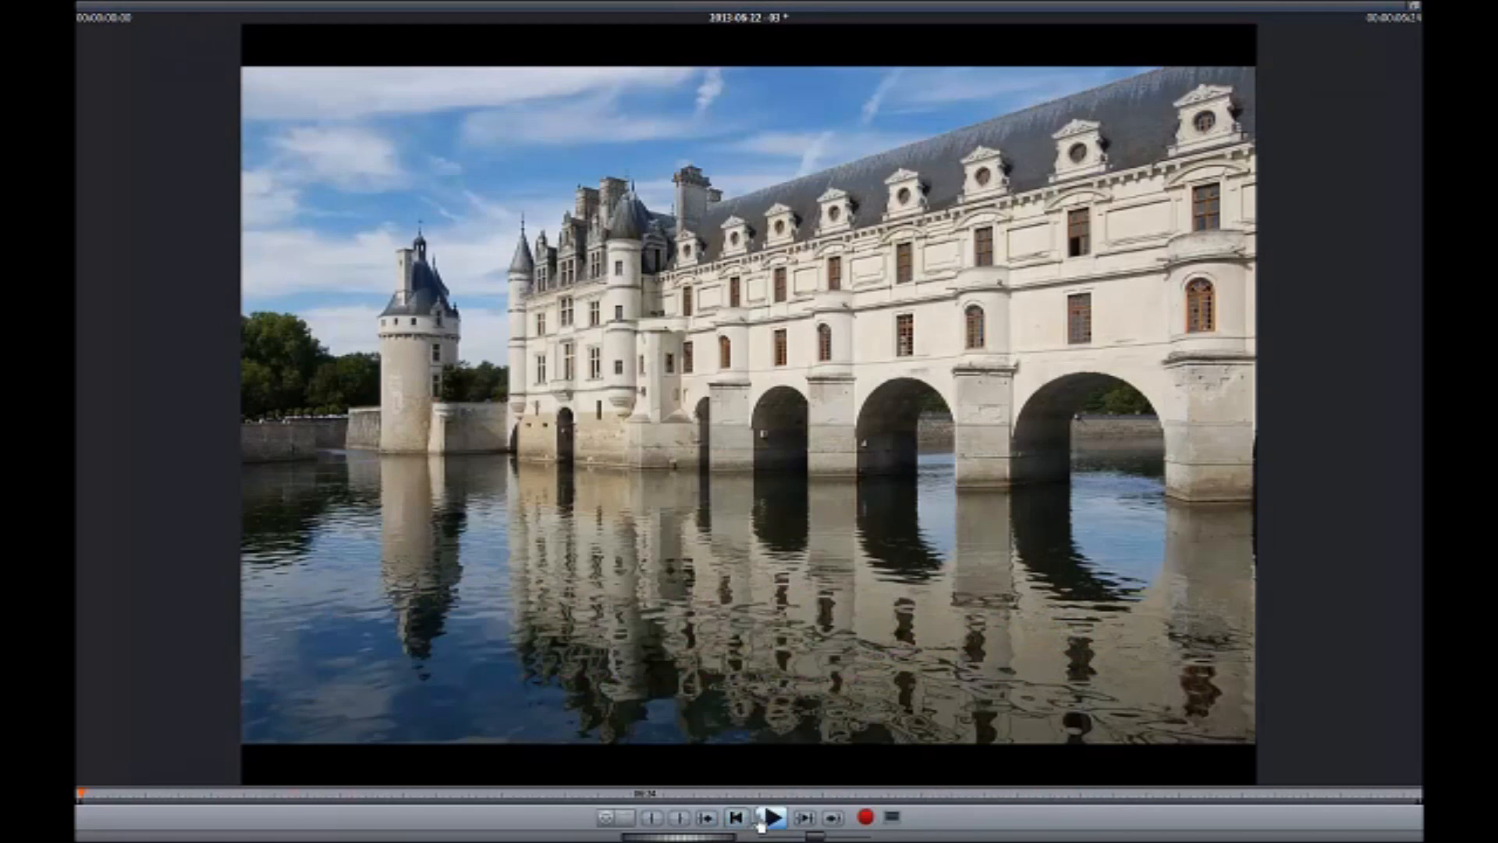
left_click(1415, 10)
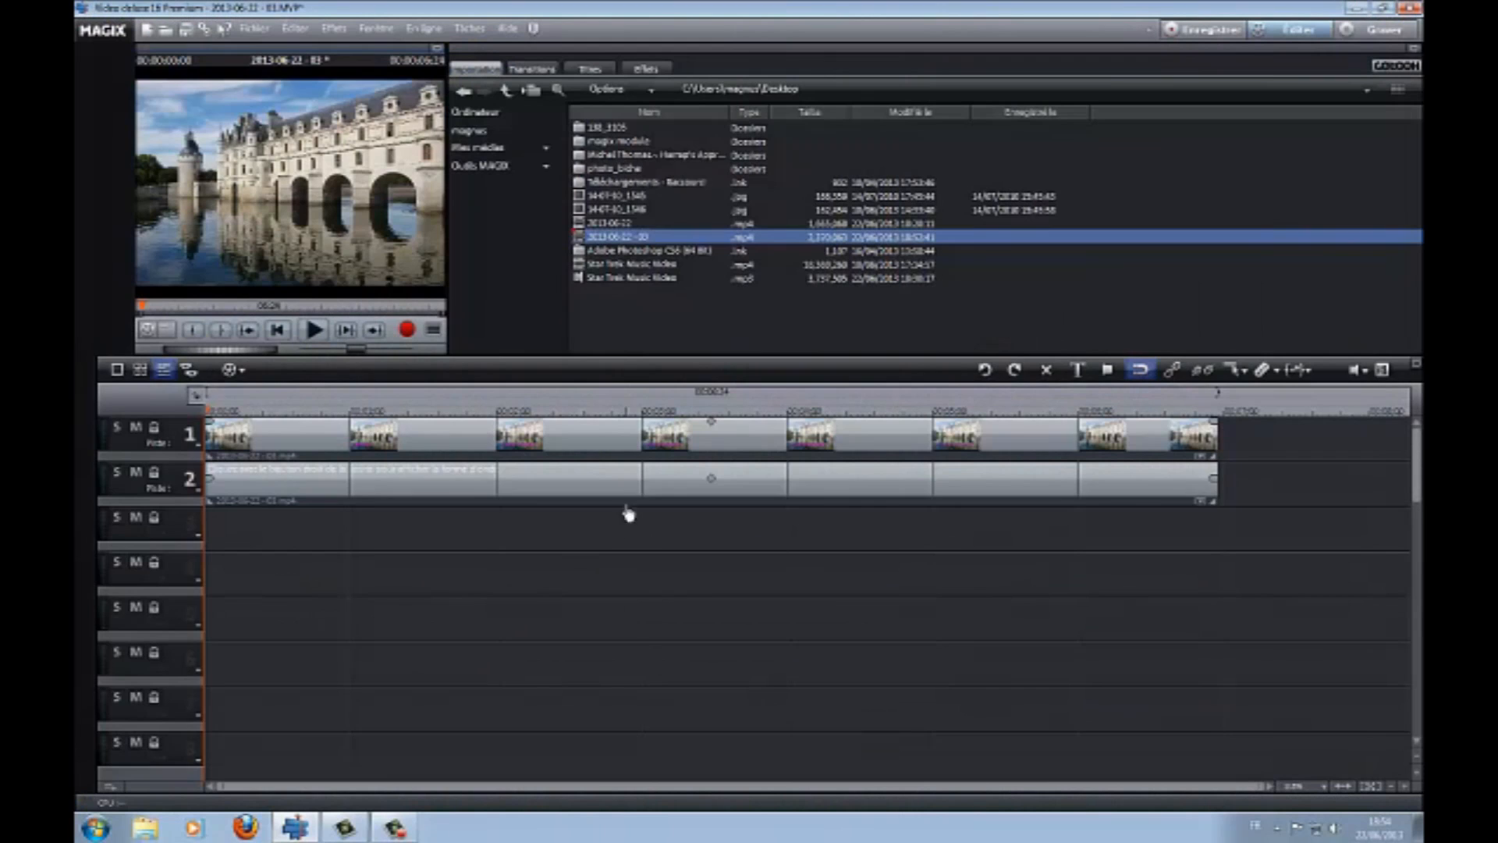
- Delete the existing clip from the timeline and place the Schloss_Chenonceau image from Mes images at the start of track 1
left_click(650, 460)
key("Delete")
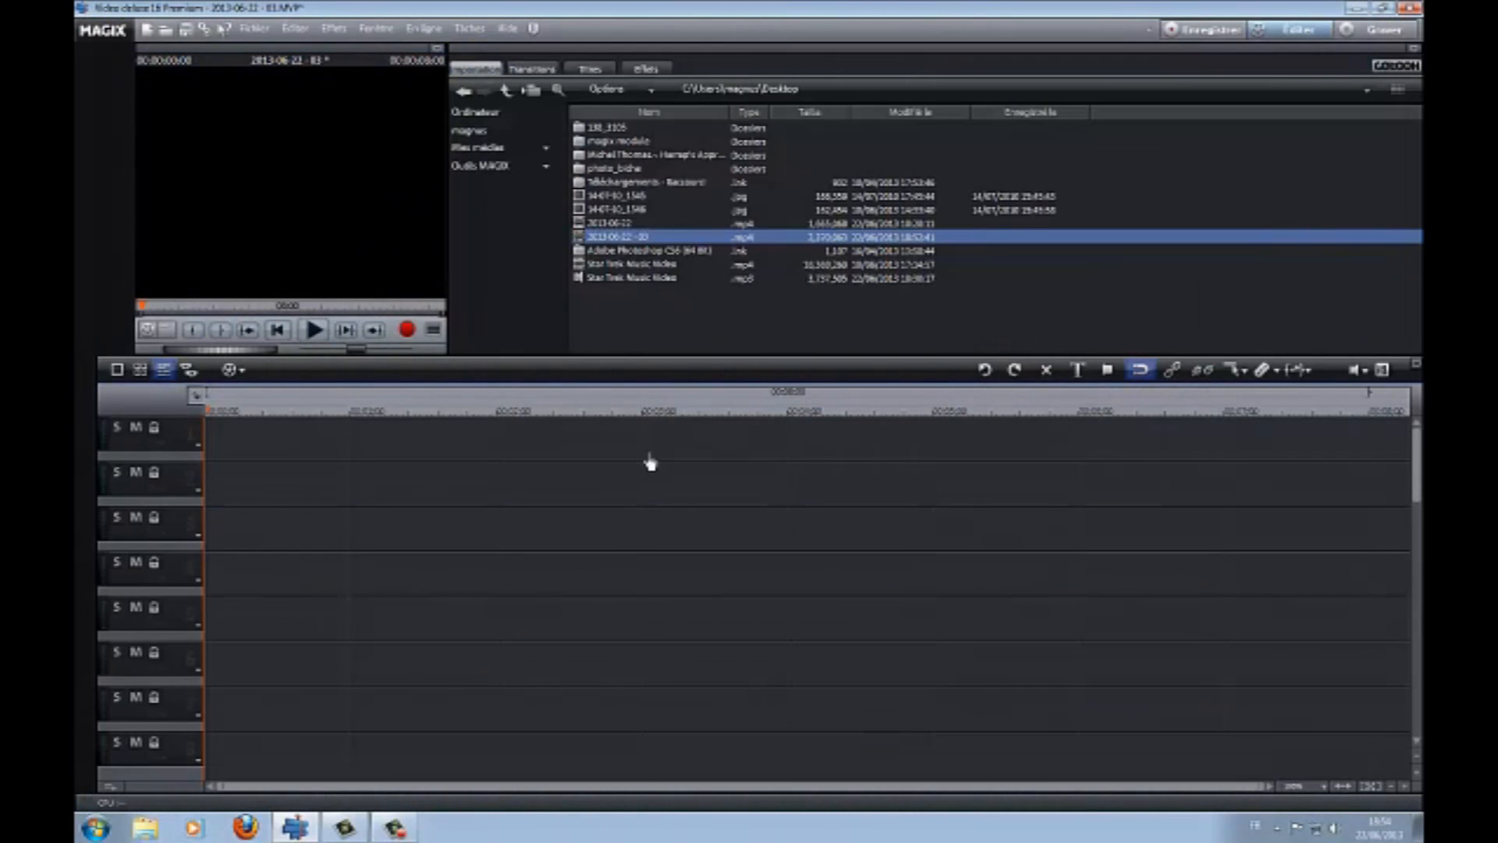
left_click(491, 148)
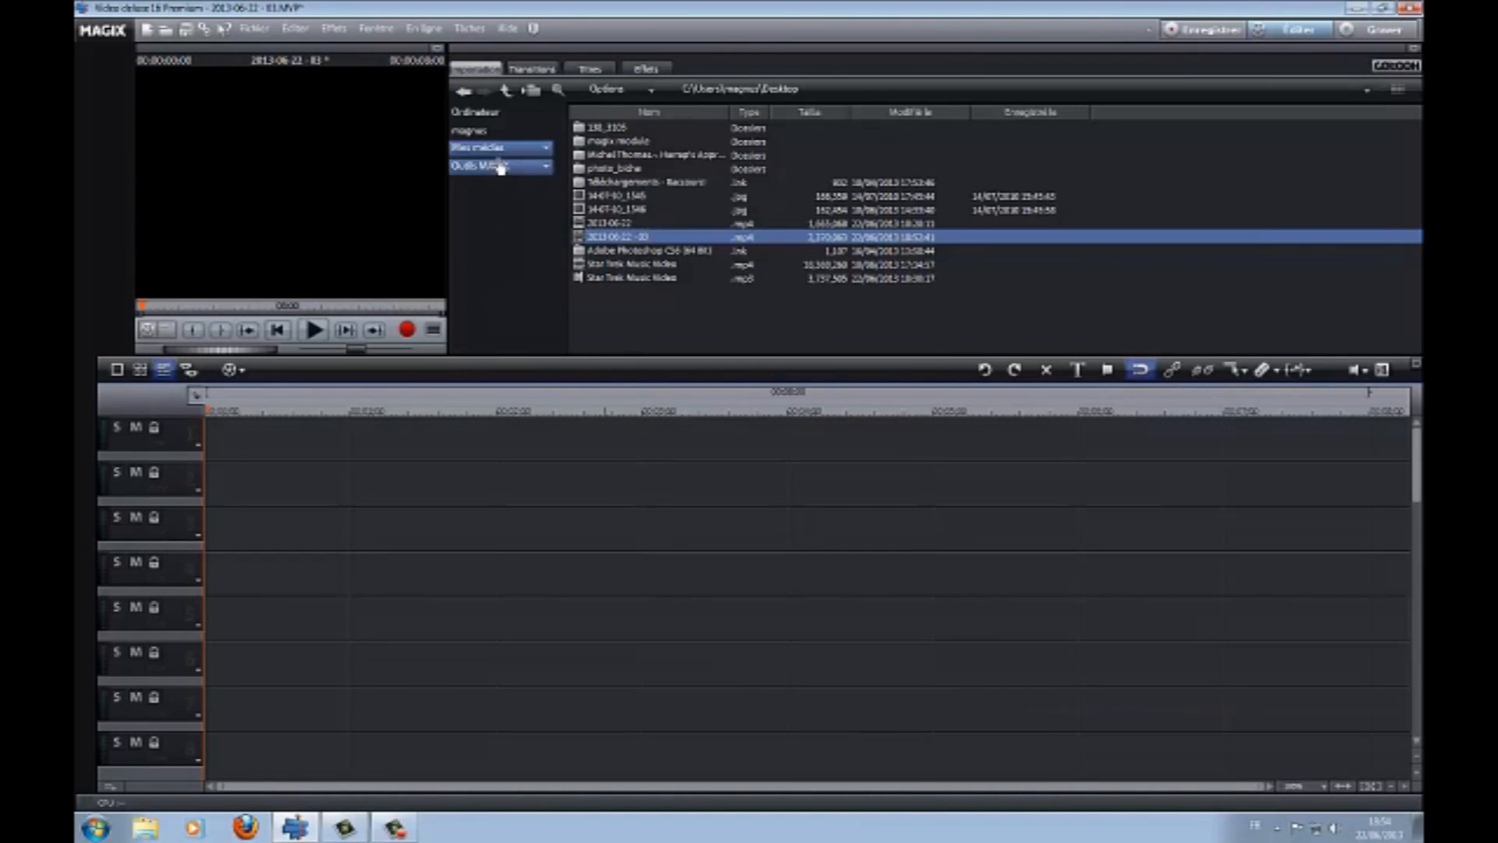
left_click(472, 130)
left_click(466, 148)
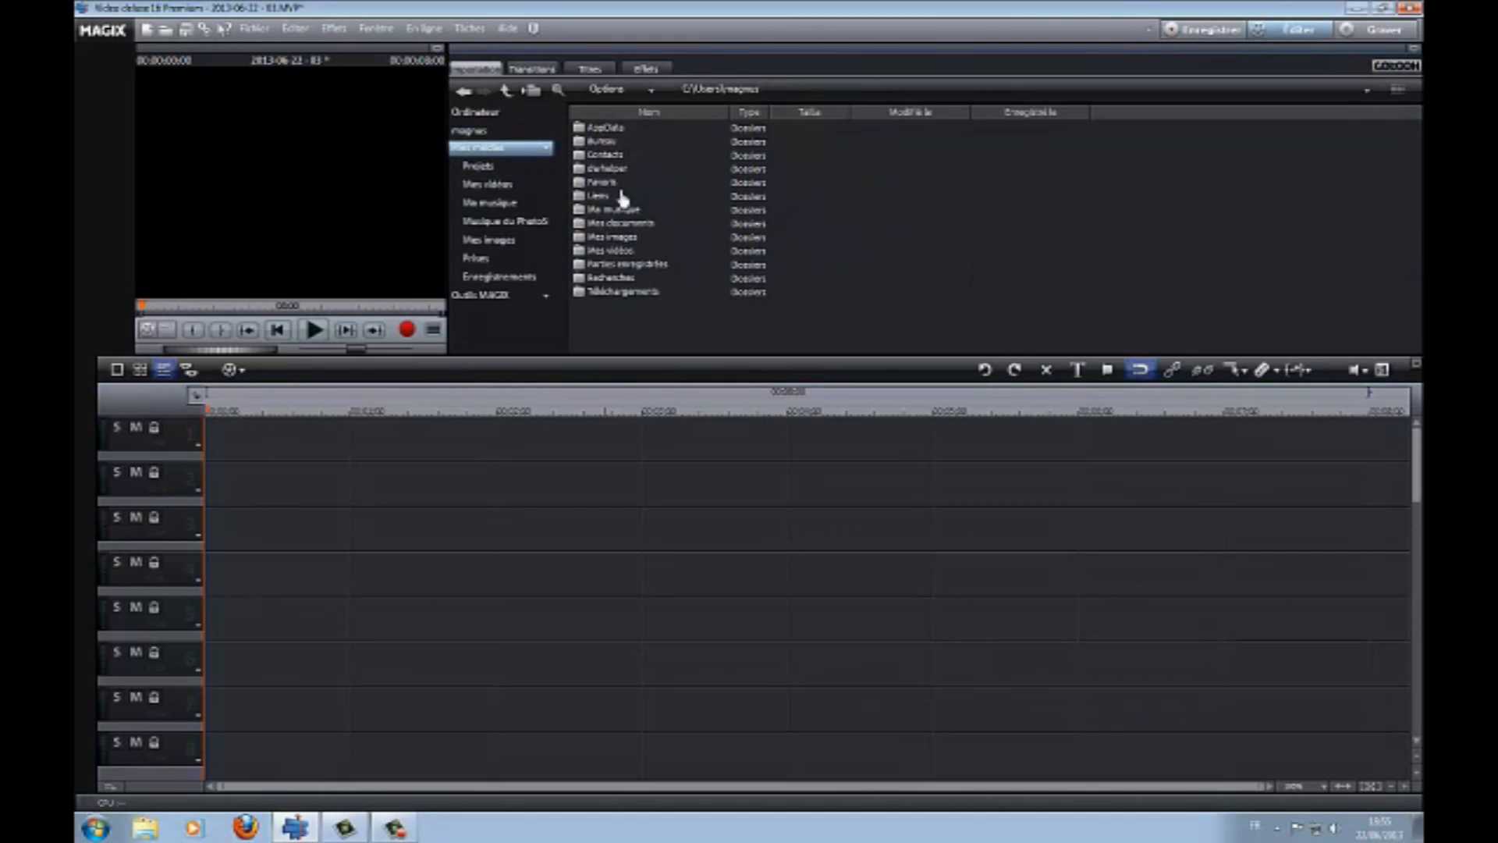
left_click(498, 241)
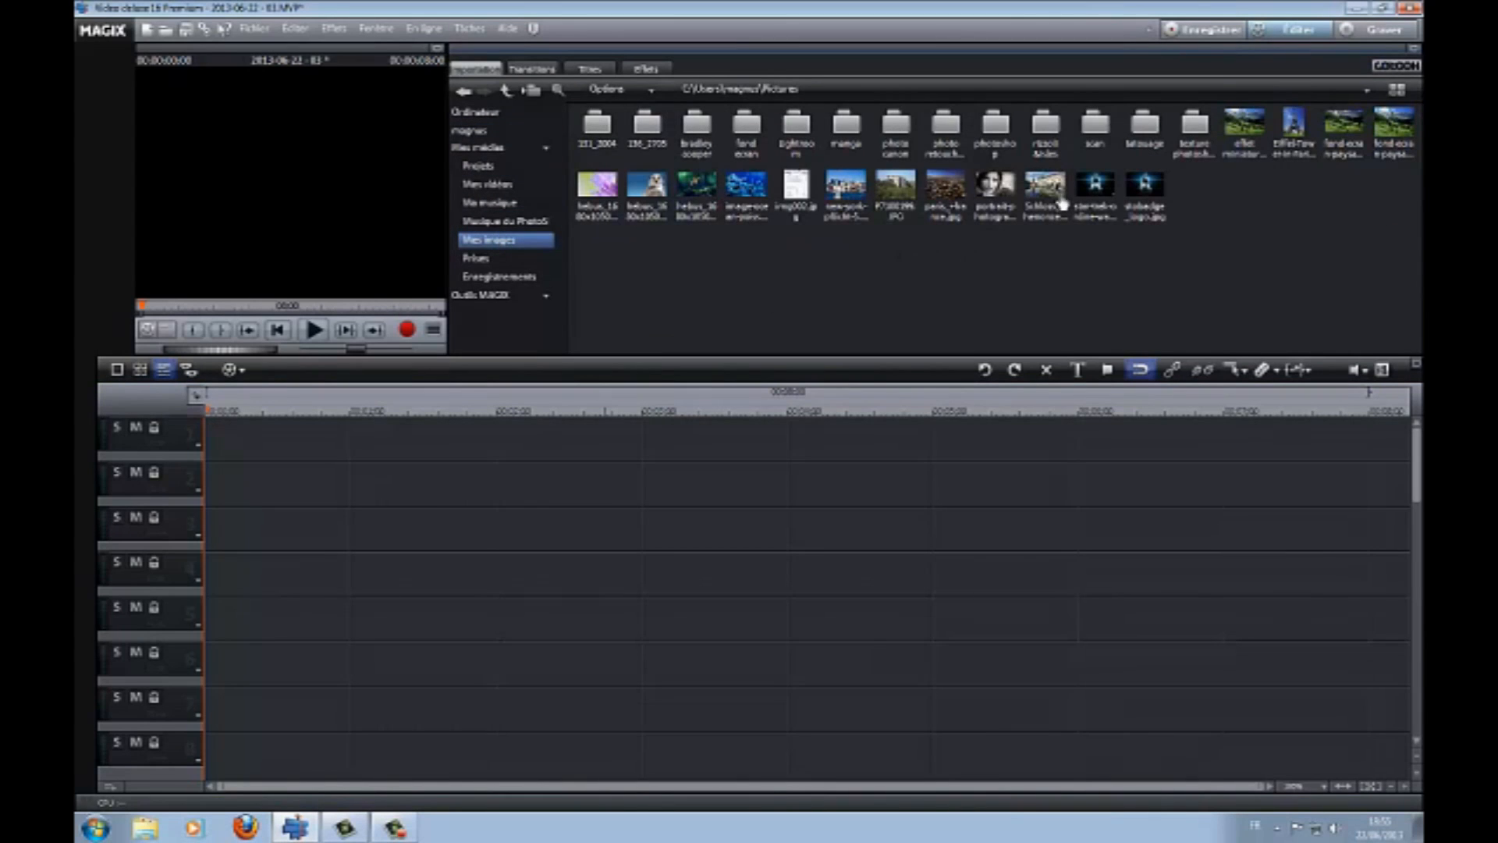
left_click_drag(1050, 201, 265, 463)
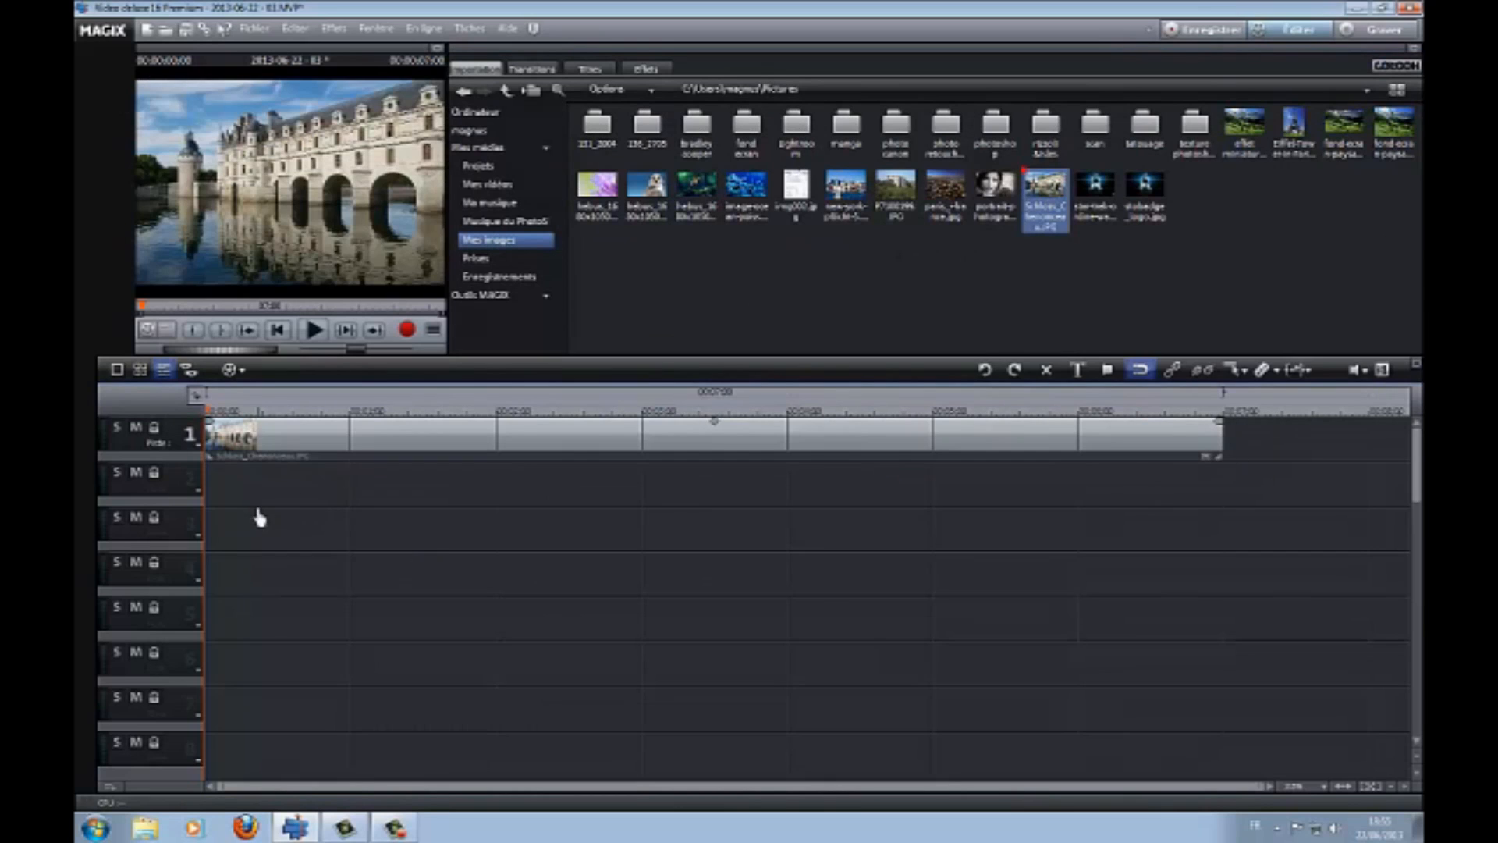
left_click(581, 69)
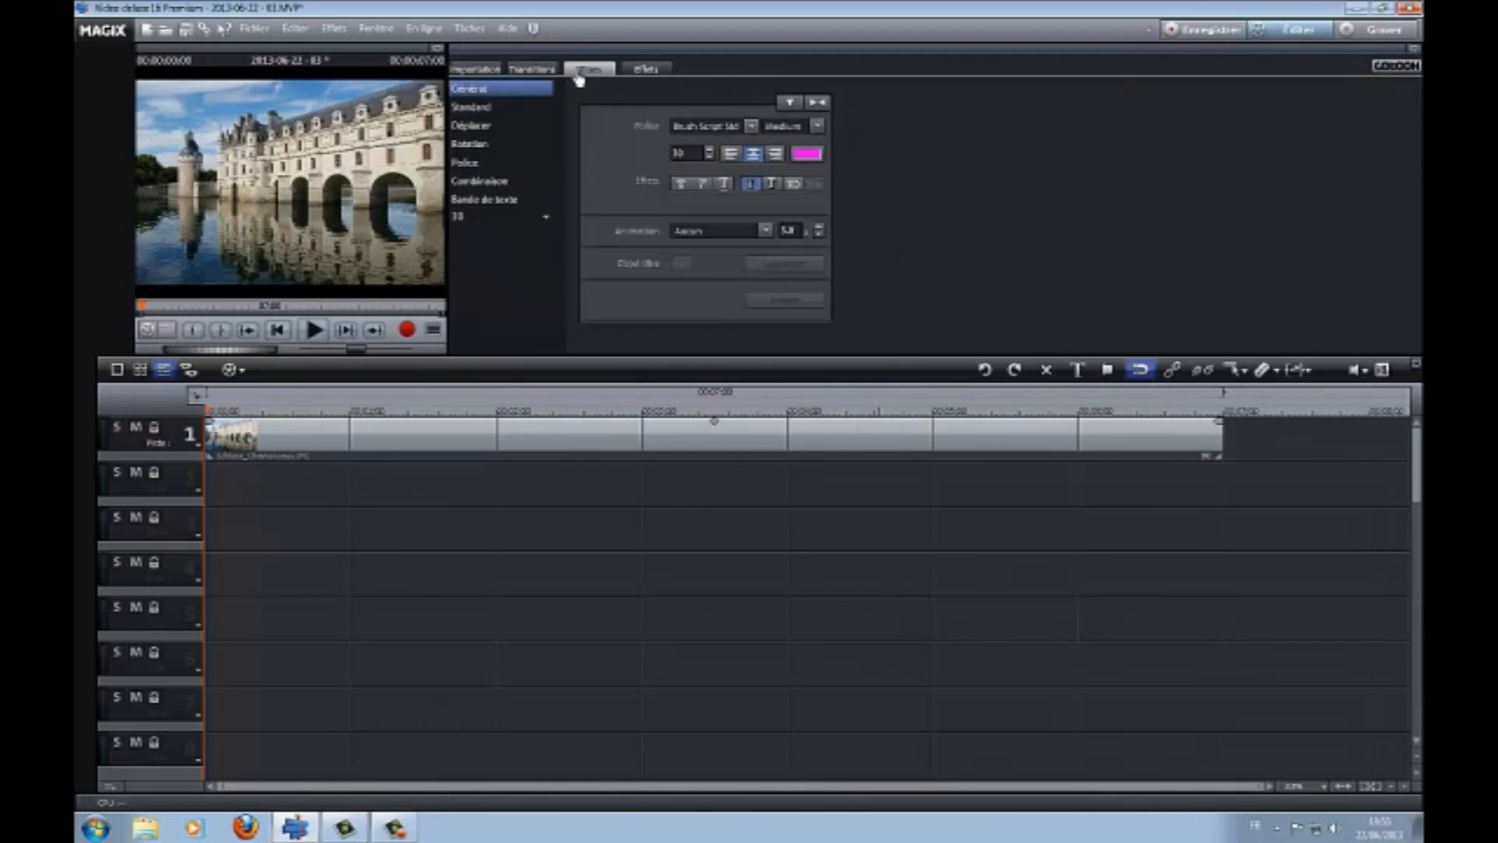
left_click(475, 126)
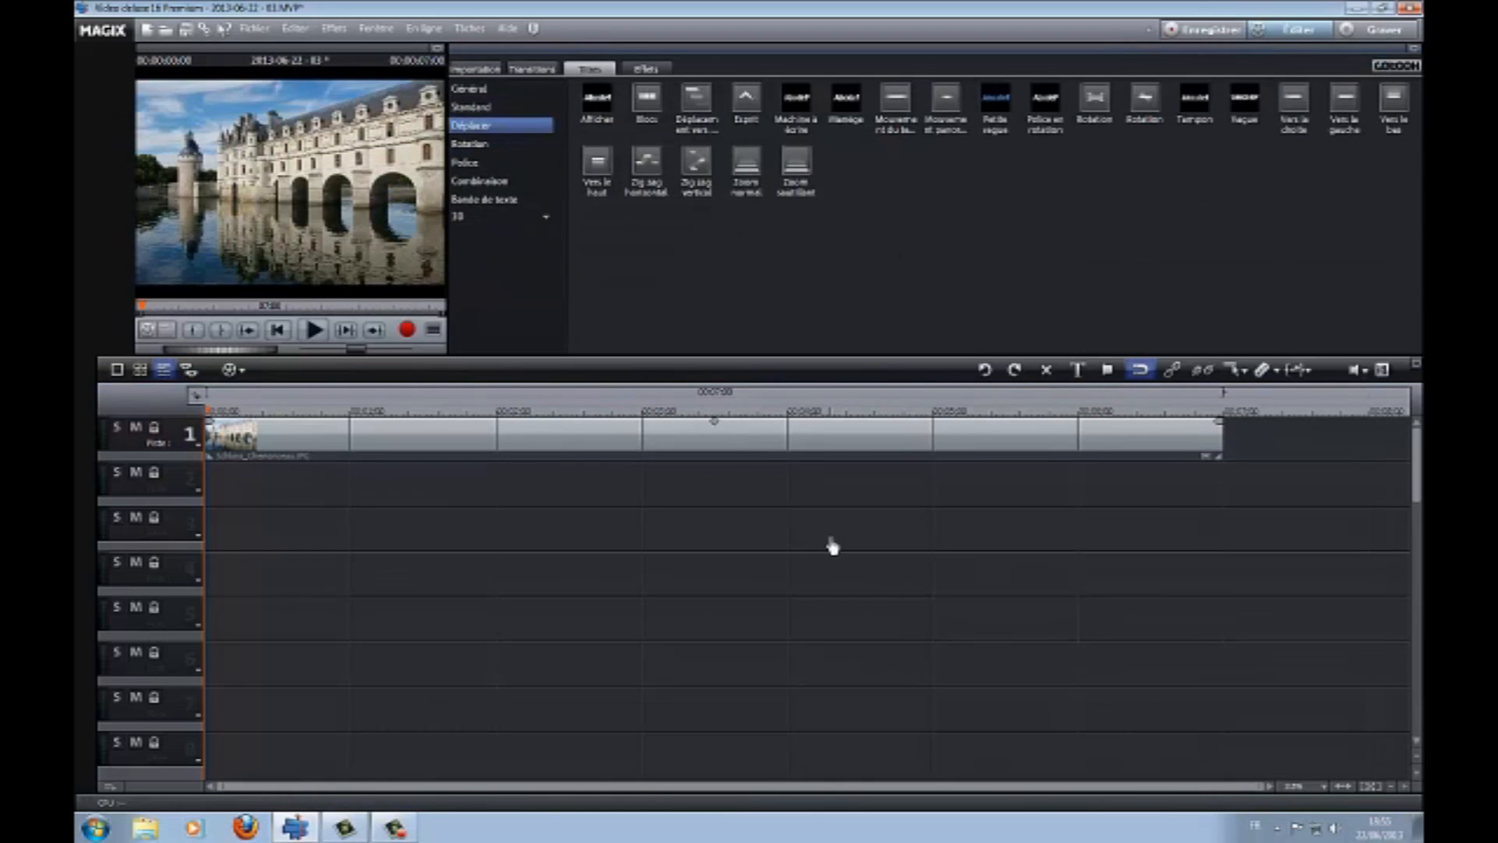
left_click_drag(1294, 102, 352, 496)
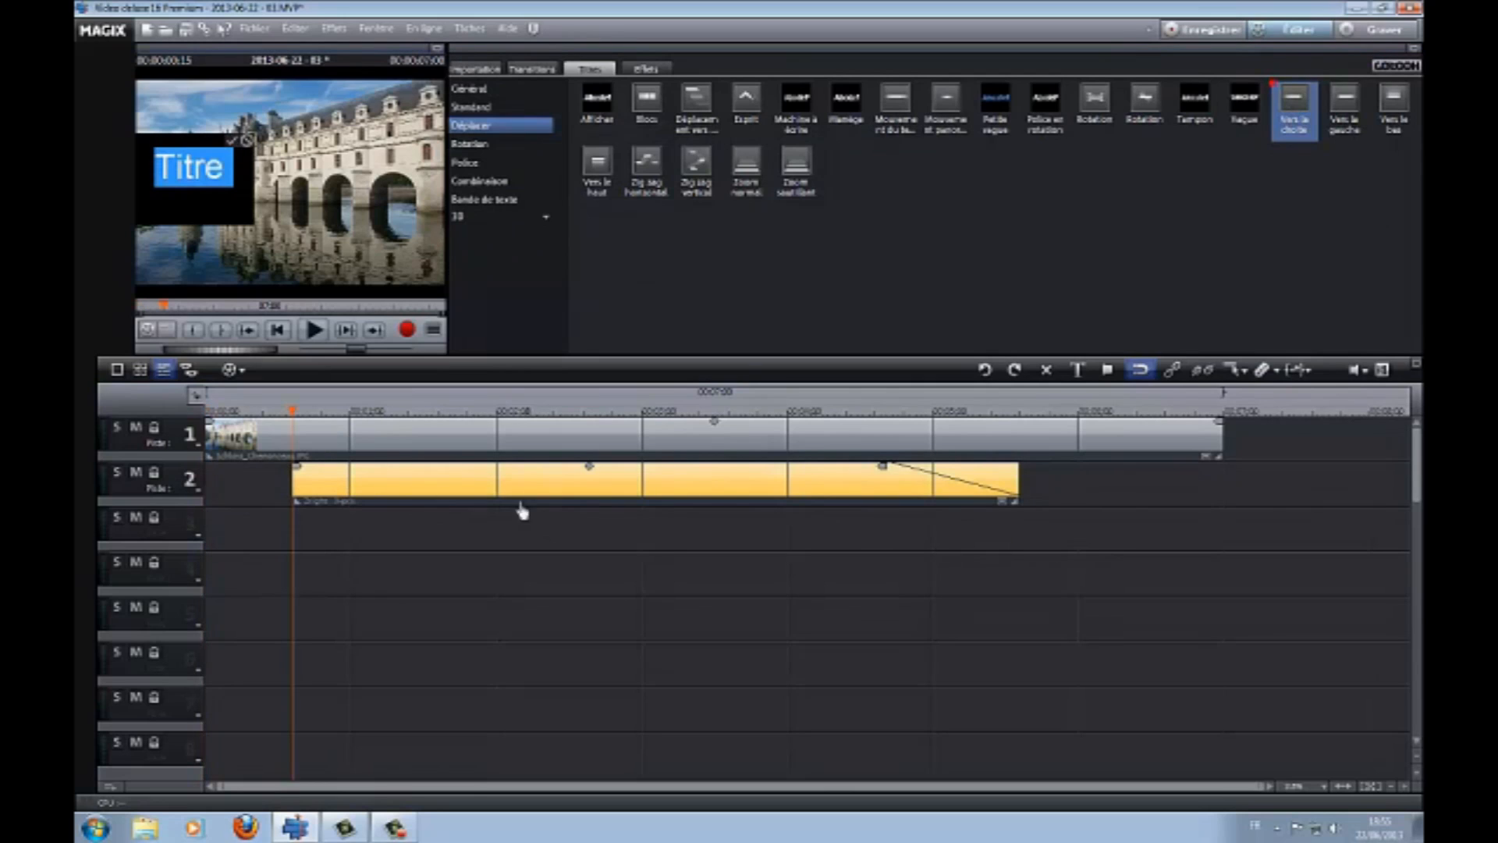
double_click(193, 179)
left_click(488, 482)
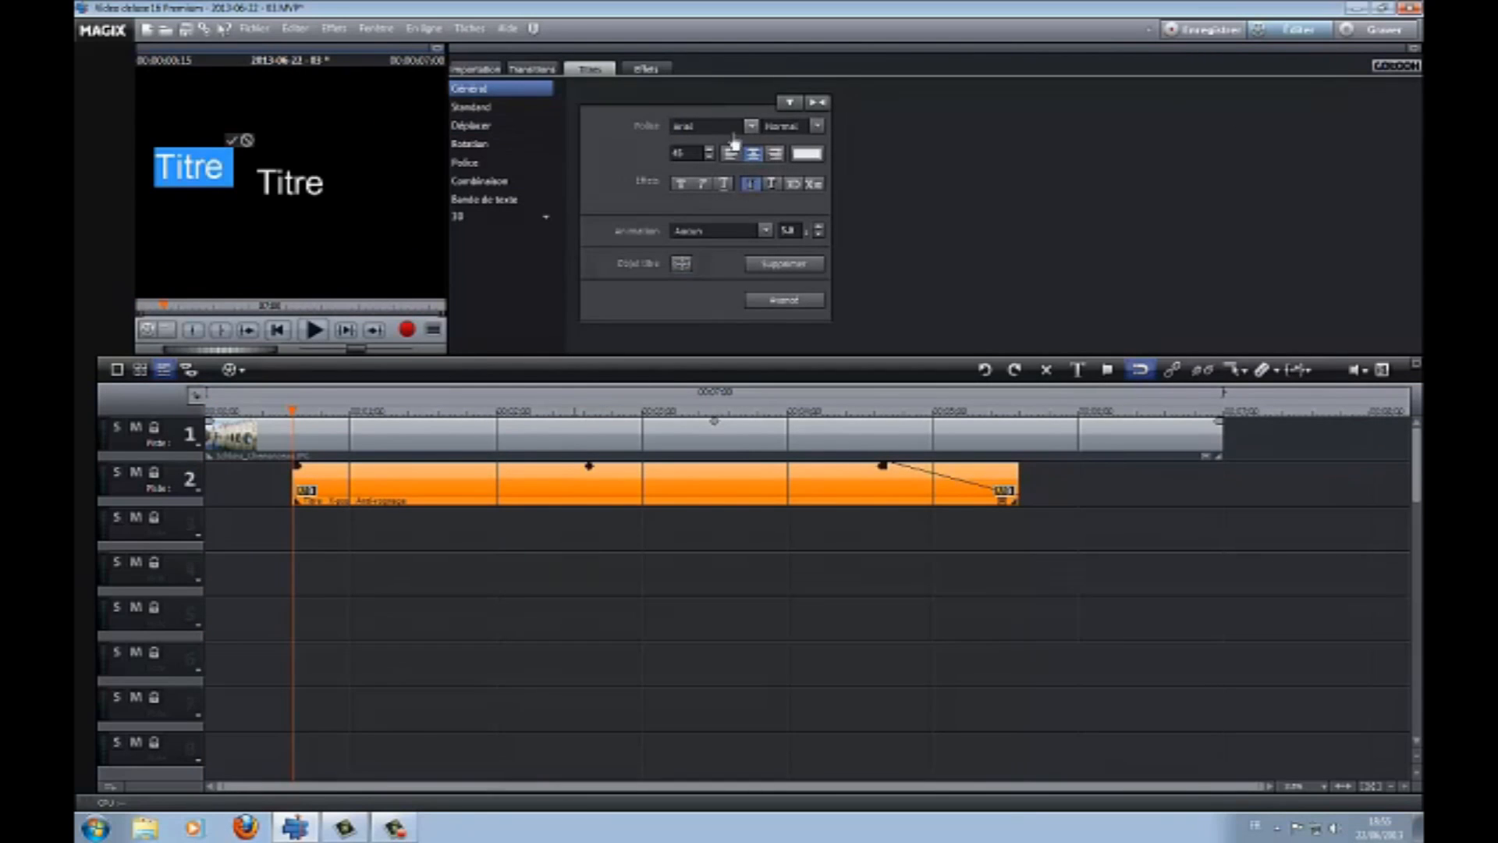
left_click(331, 209)
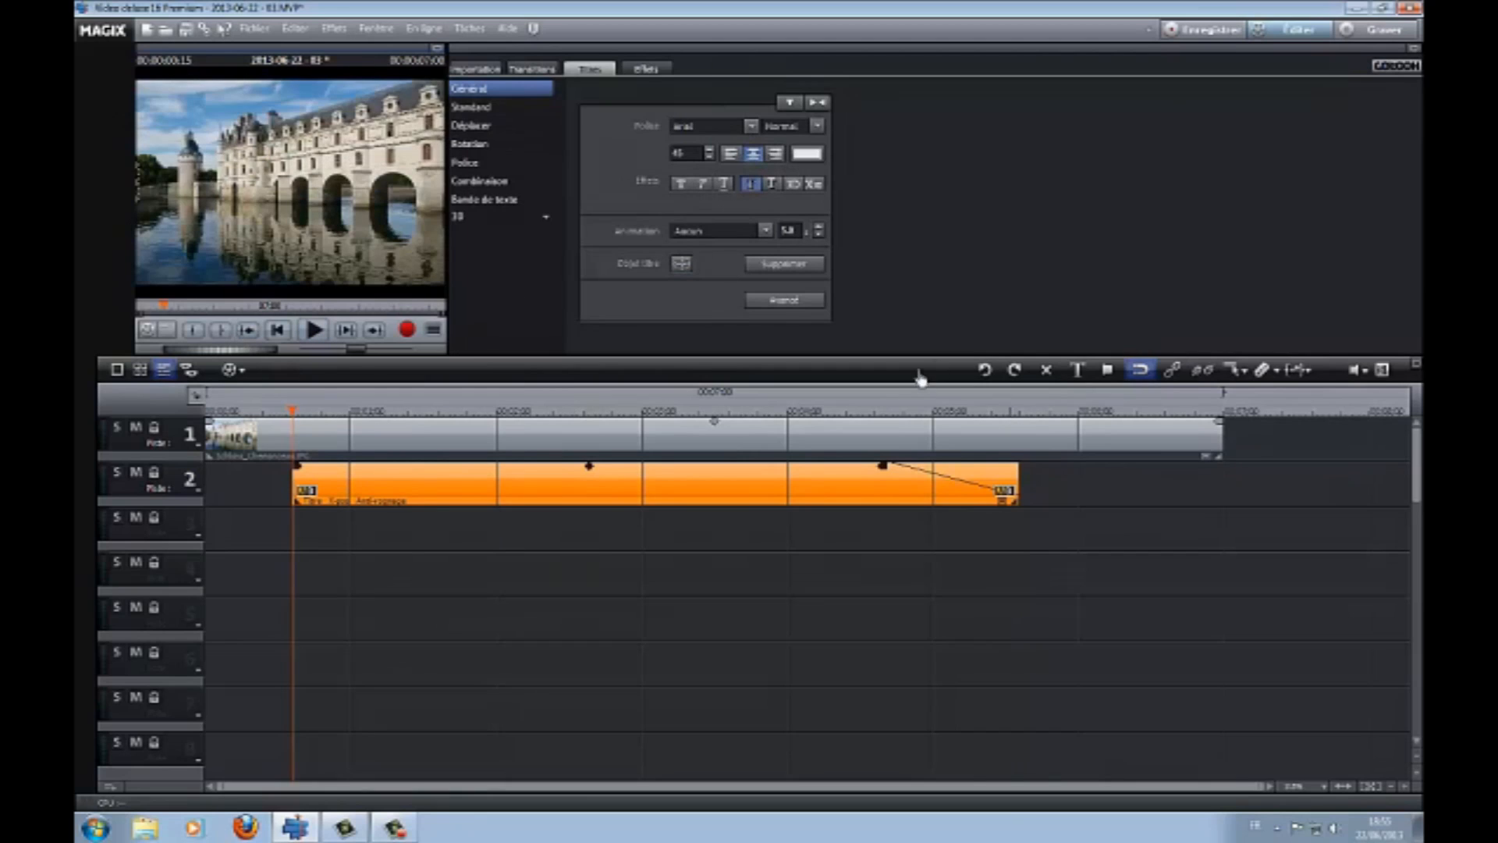
left_click(991, 374)
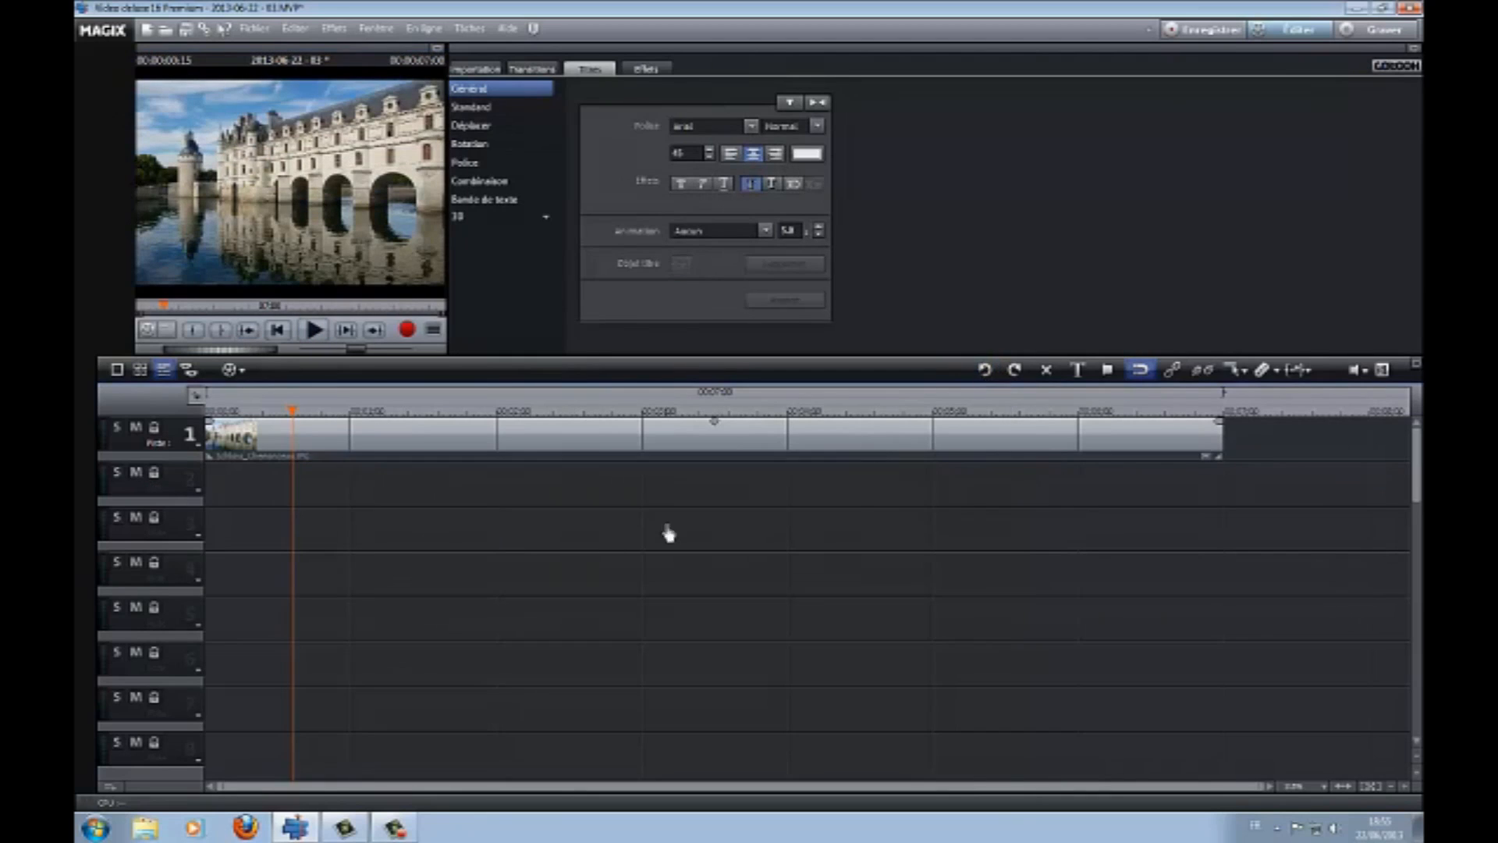
- Add a Vers la droite moving title to track 2, starting at 00:00:00:15, and open its text for editing
left_click(490, 126)
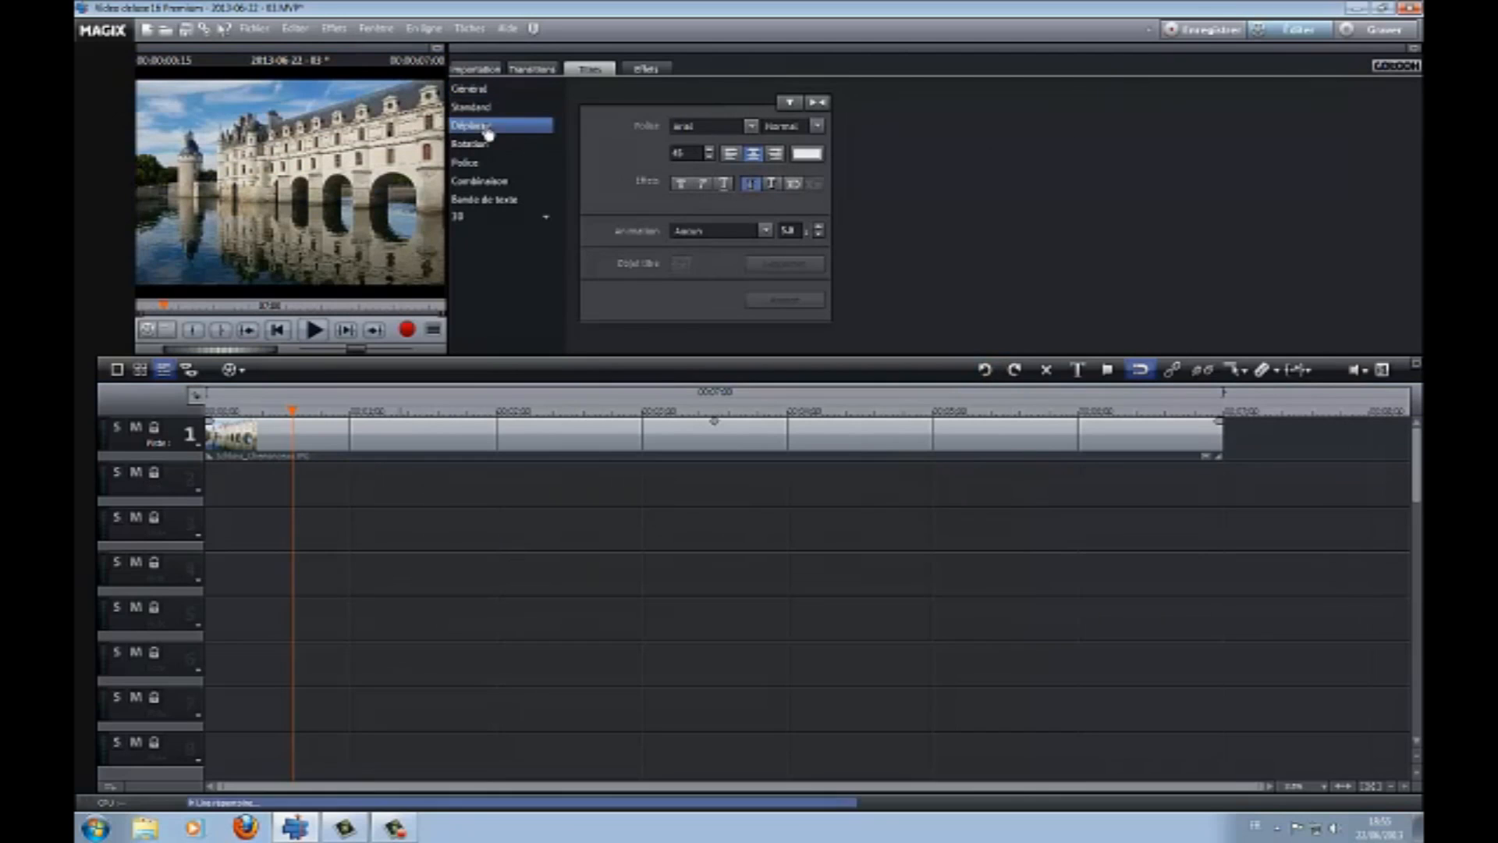
left_click_drag(1295, 109, 361, 499)
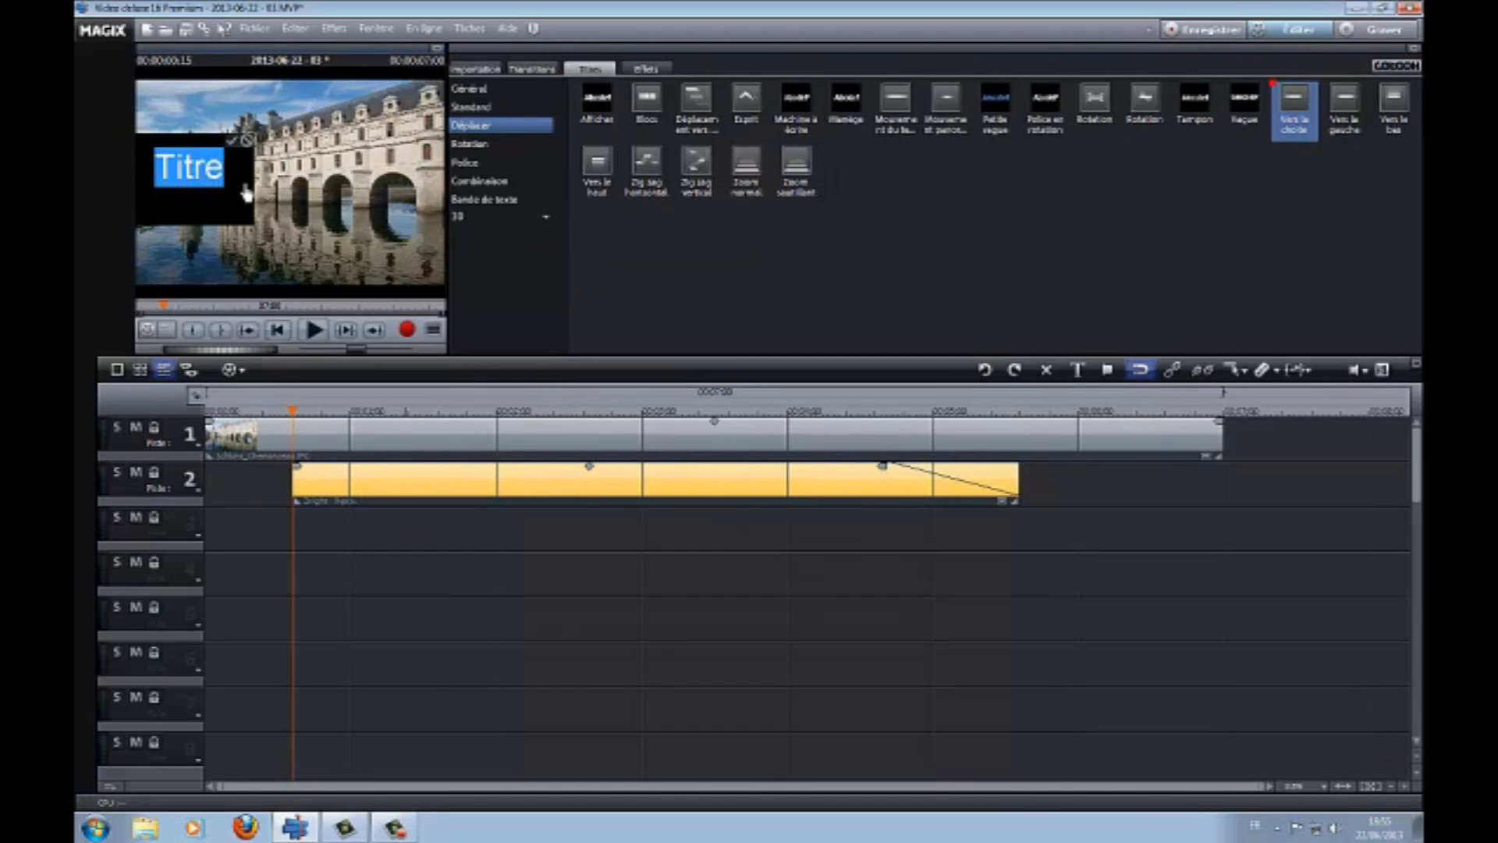
left_click(387, 499)
double_click(388, 499)
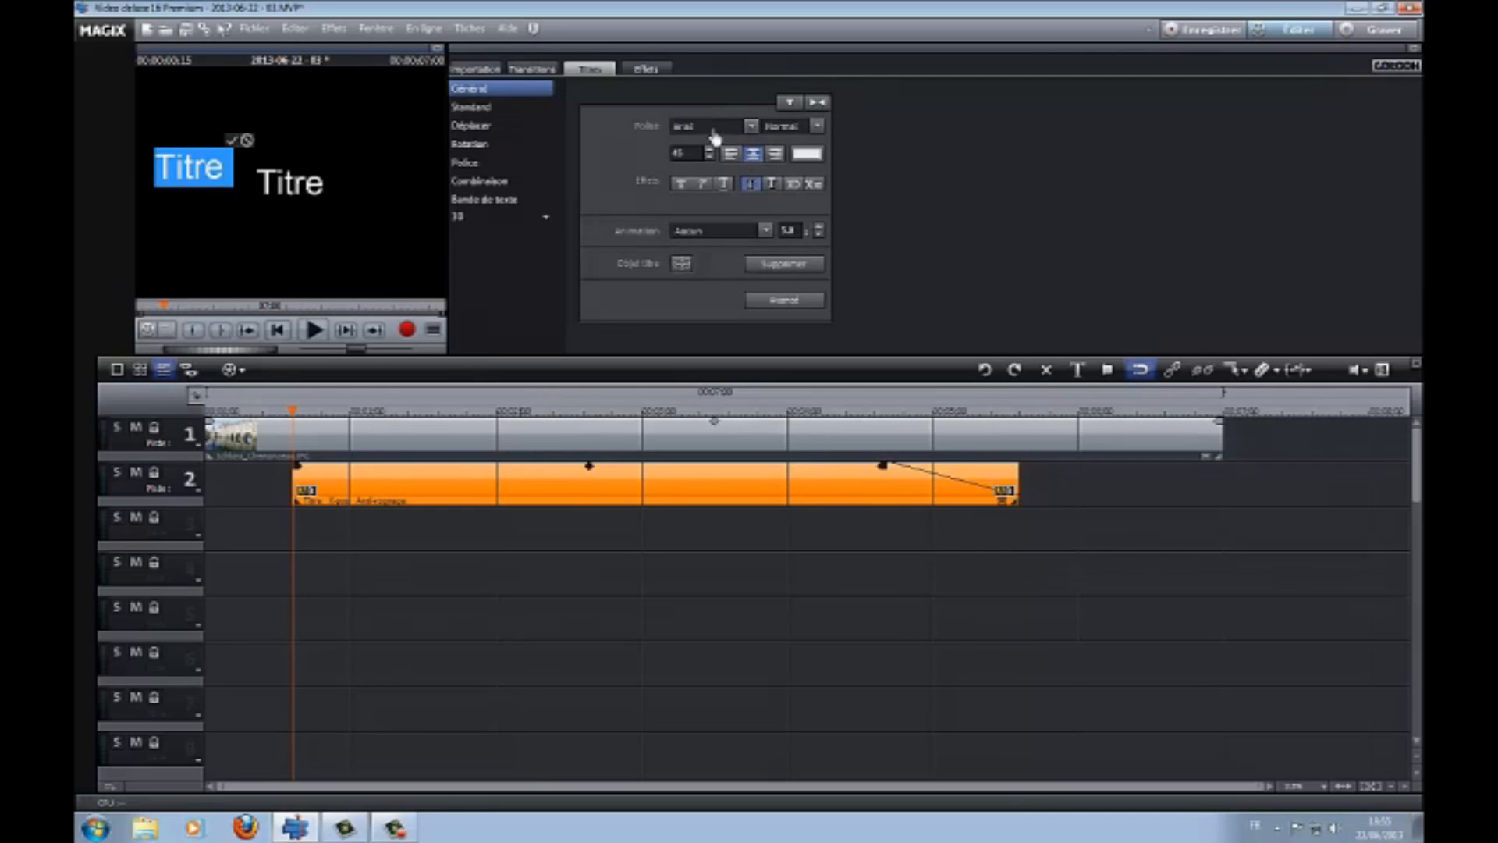
- Set the title's font to Brandish and its text colour to hot pink
left_click(751, 127)
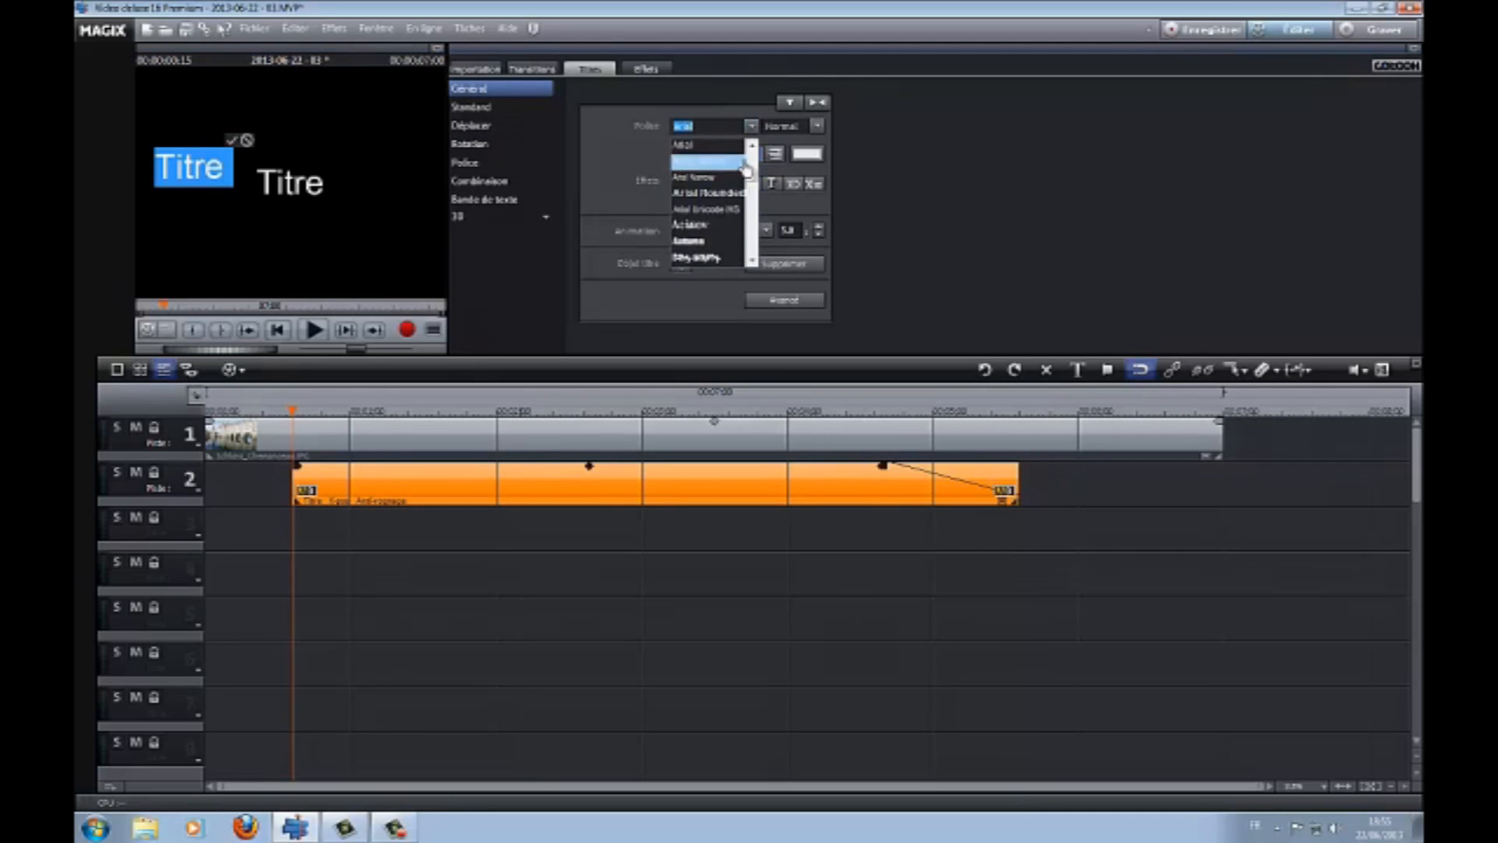
scroll(711, 234, "down", 5)
scroll(712, 234, "down", 2)
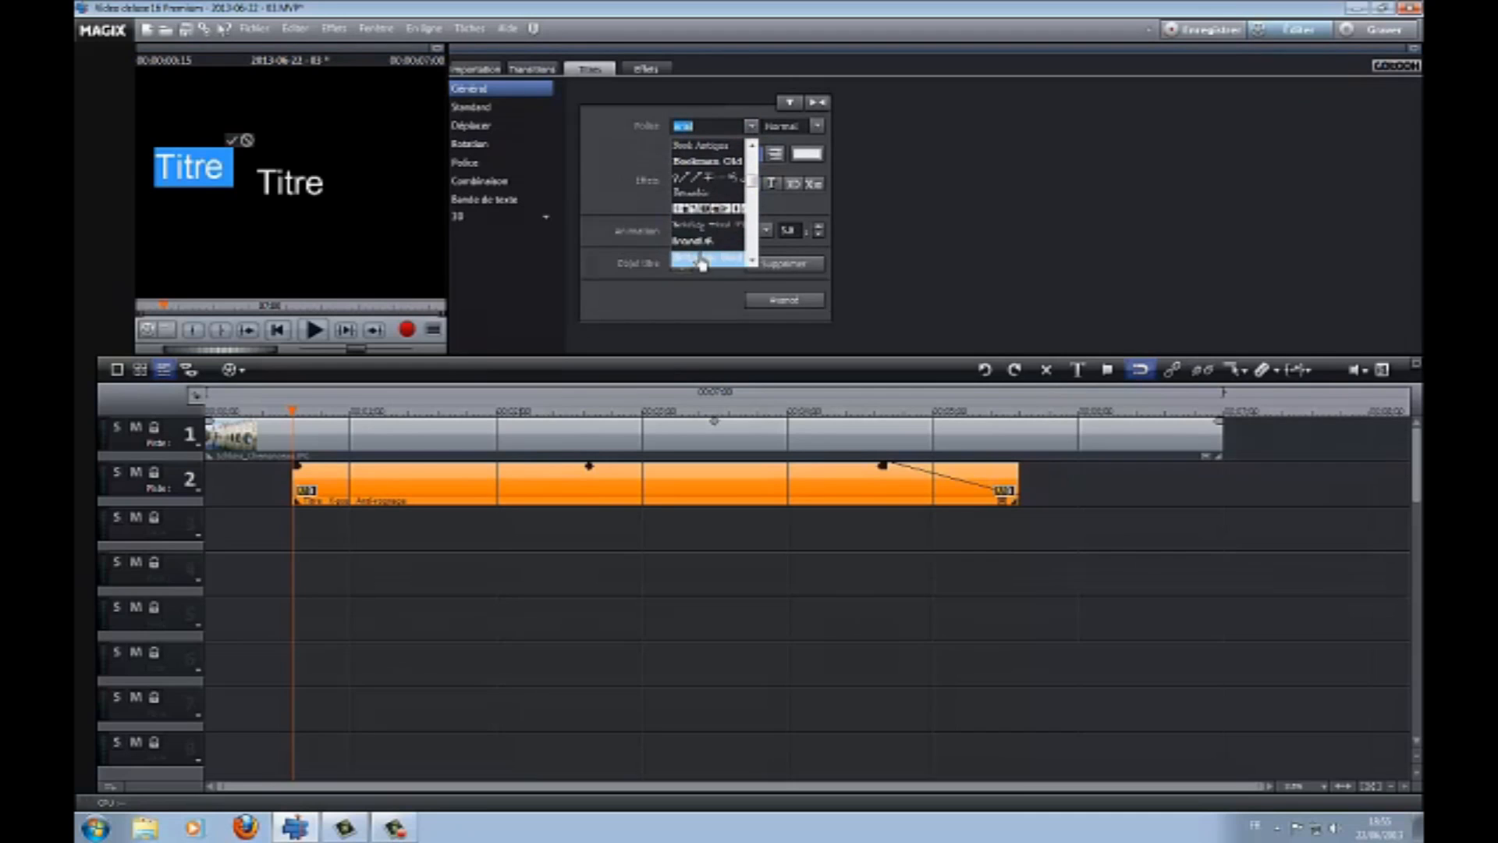
left_click(700, 250)
left_click(806, 153)
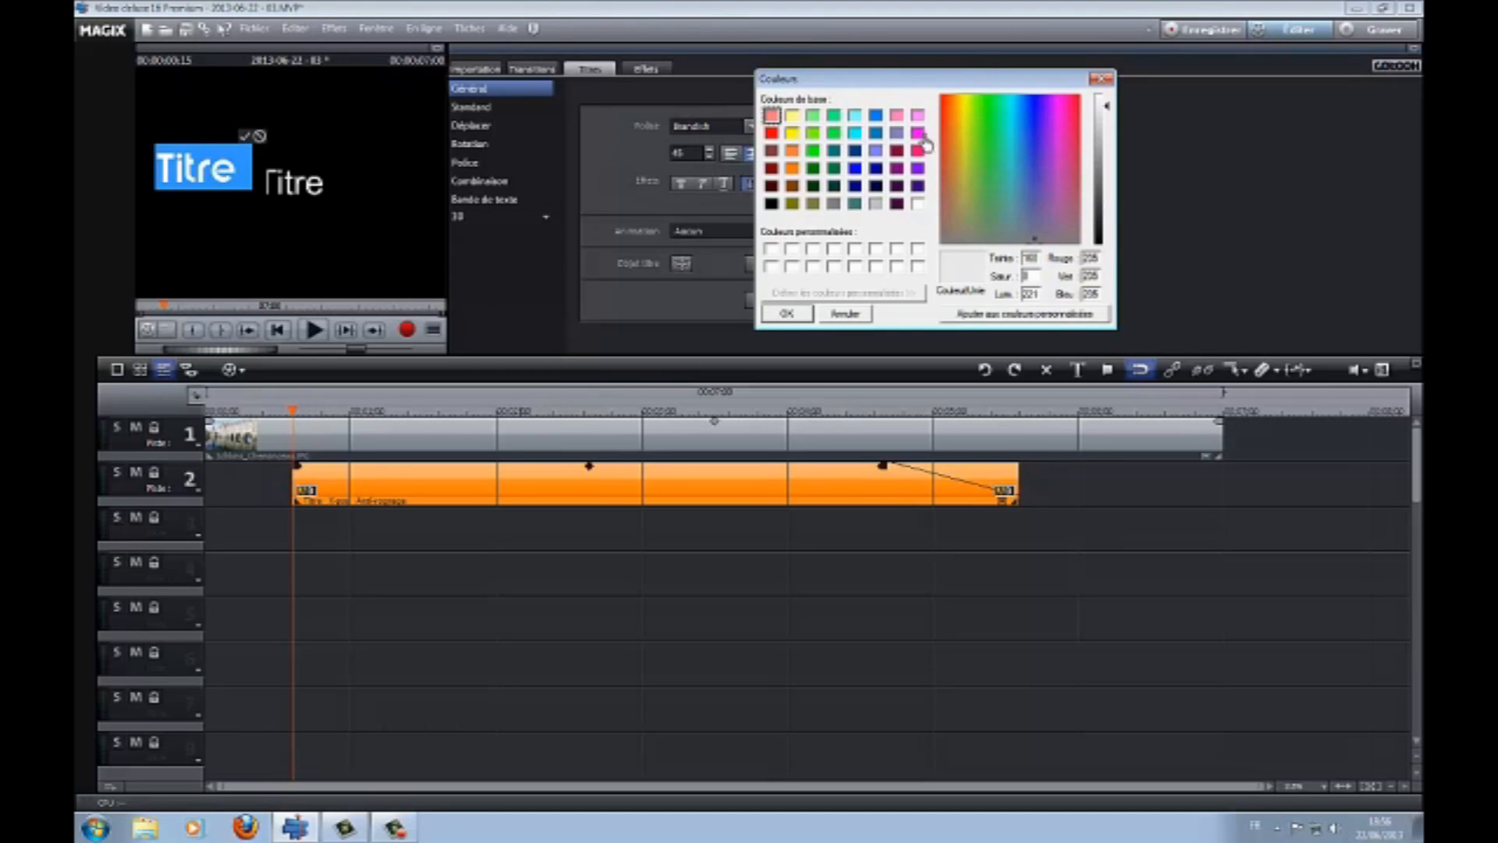
left_click(918, 150)
left_click(788, 312)
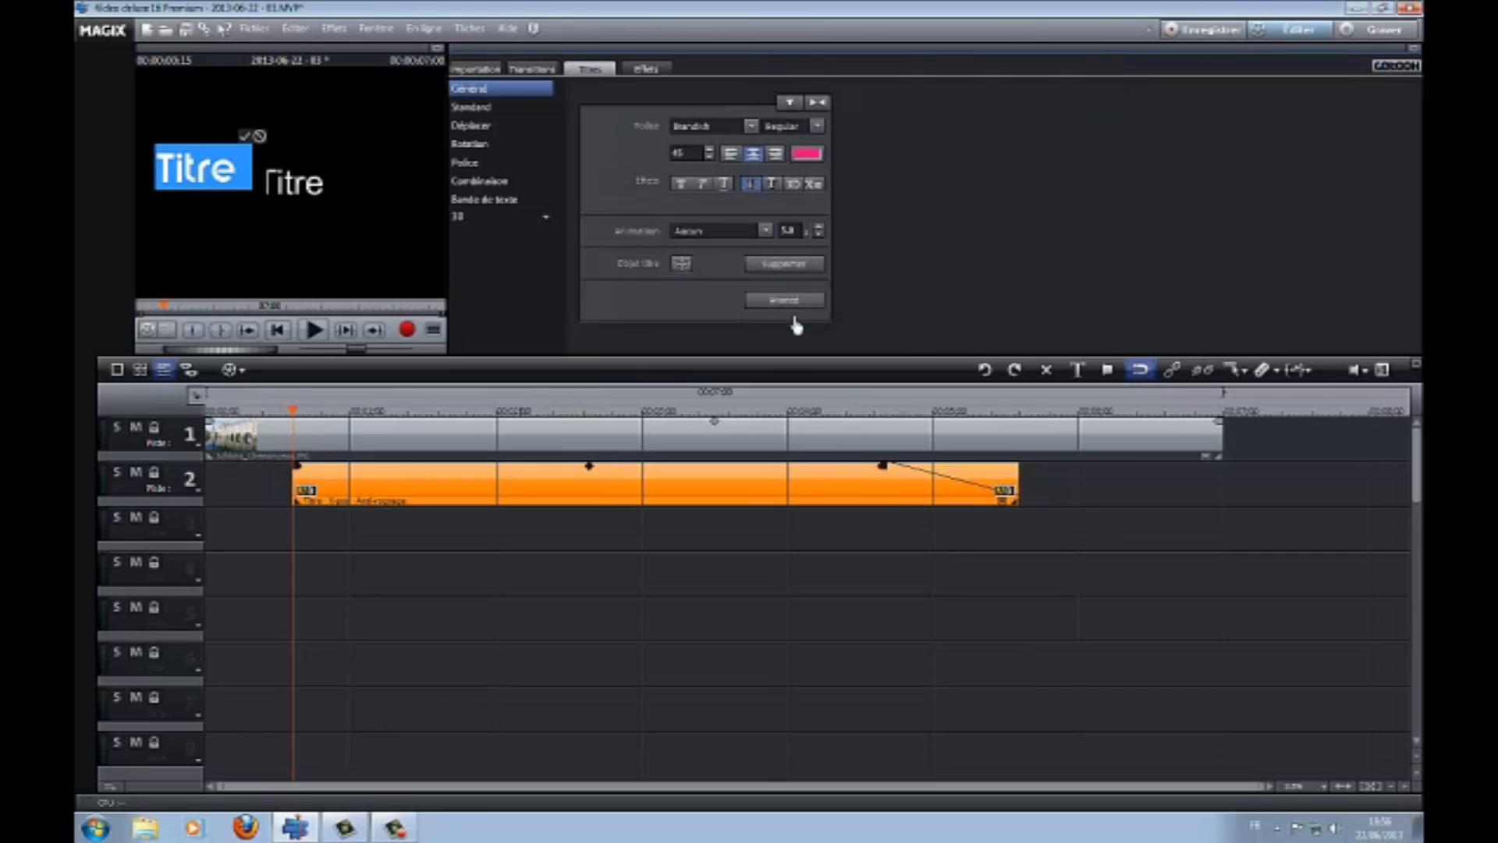
- Reduce the title's font size to 28
left_click(709, 157)
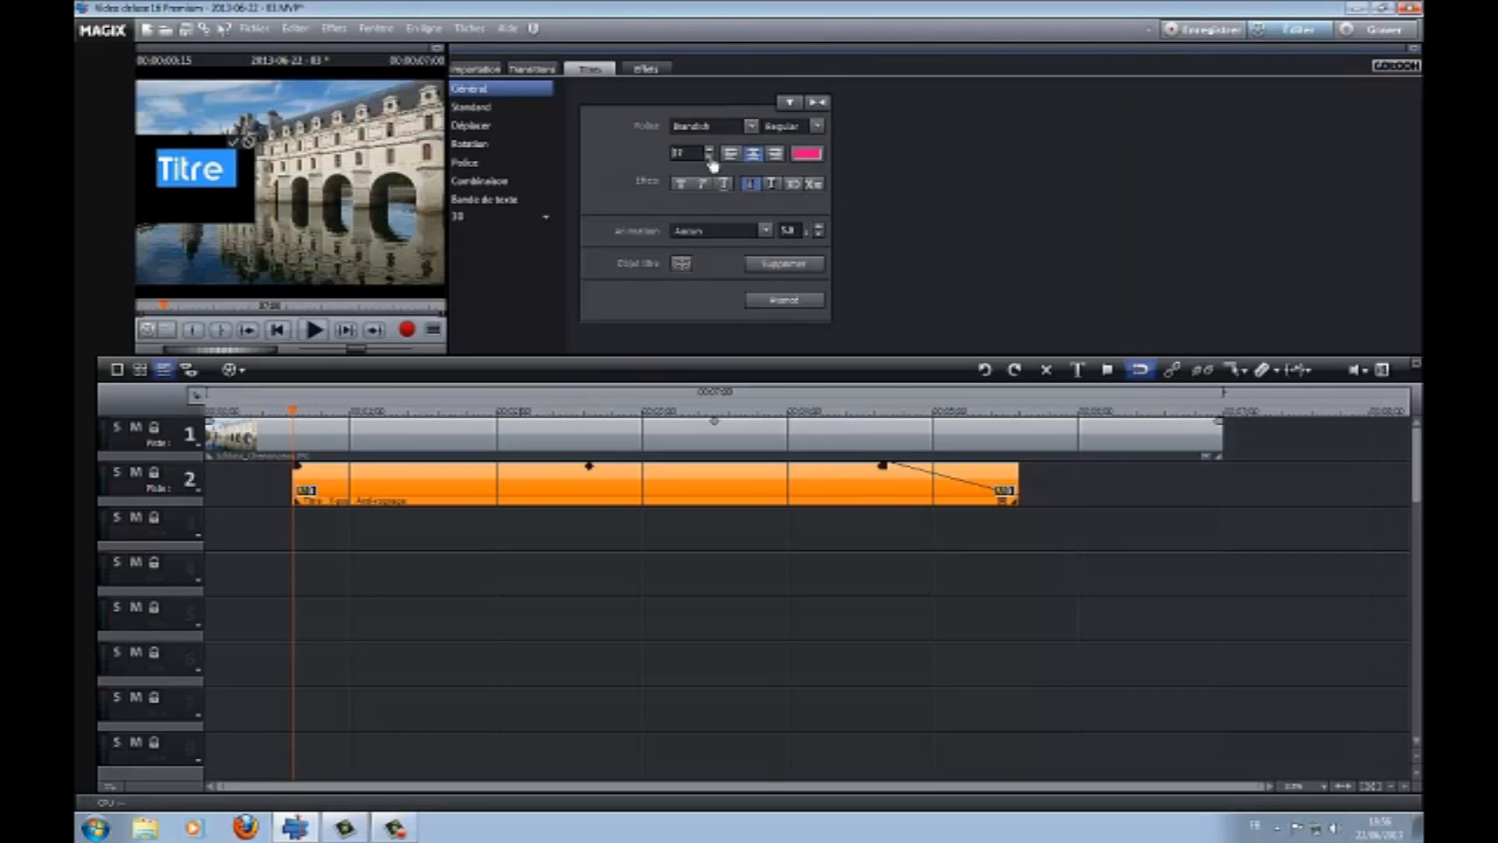
left_click(712, 159)
left_click(712, 158)
left_click(710, 151)
left_click(710, 152)
left_click(710, 151)
left_click(710, 151)
left_click(710, 154)
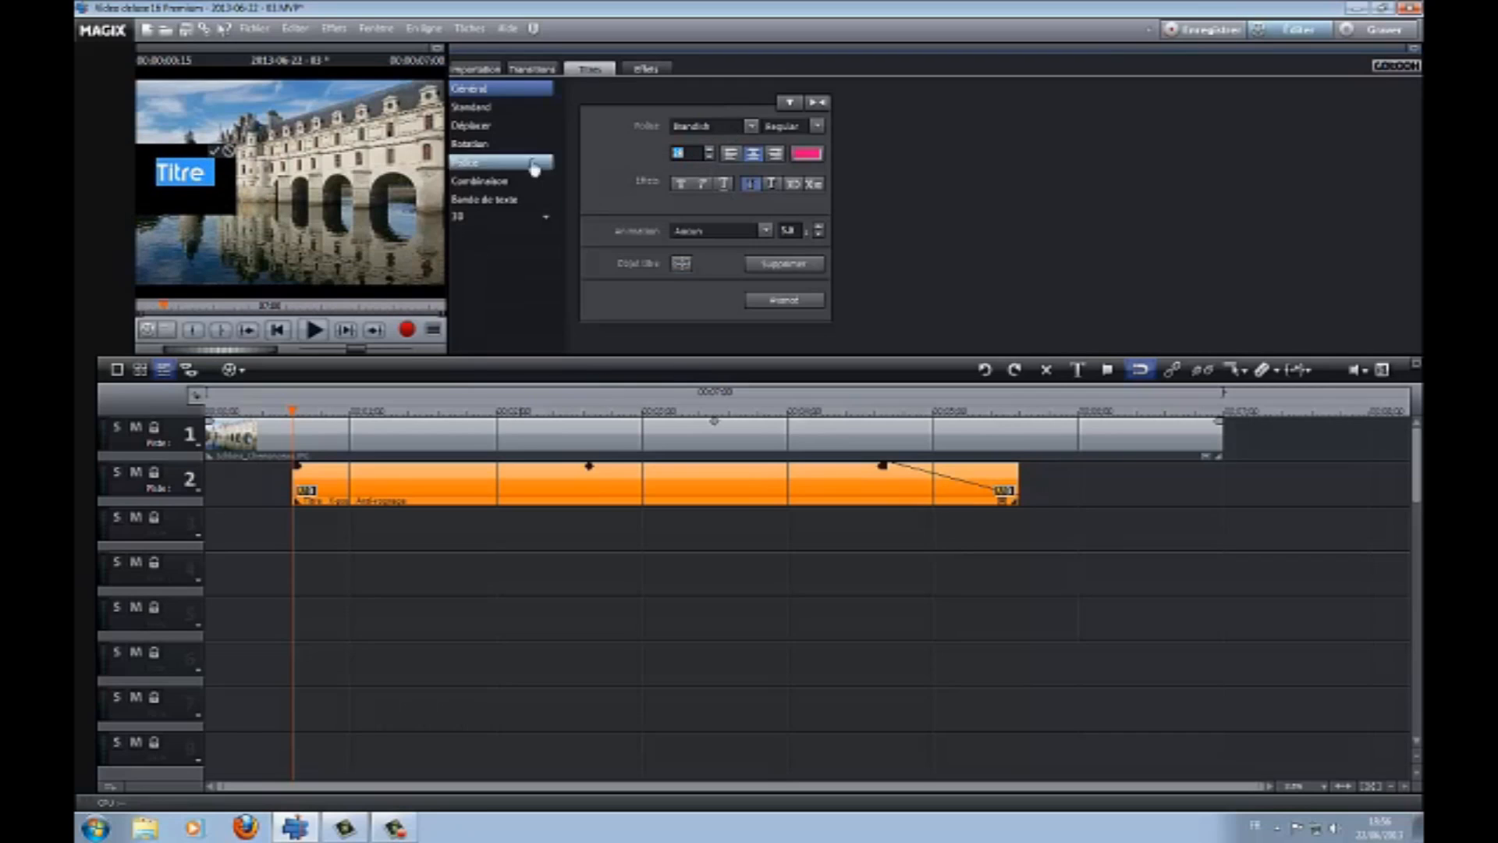
- Replace the placeholder title text with "Le Château de Chenonceau"
left_click(198, 182)
double_click(207, 182)
key("BackSpace")
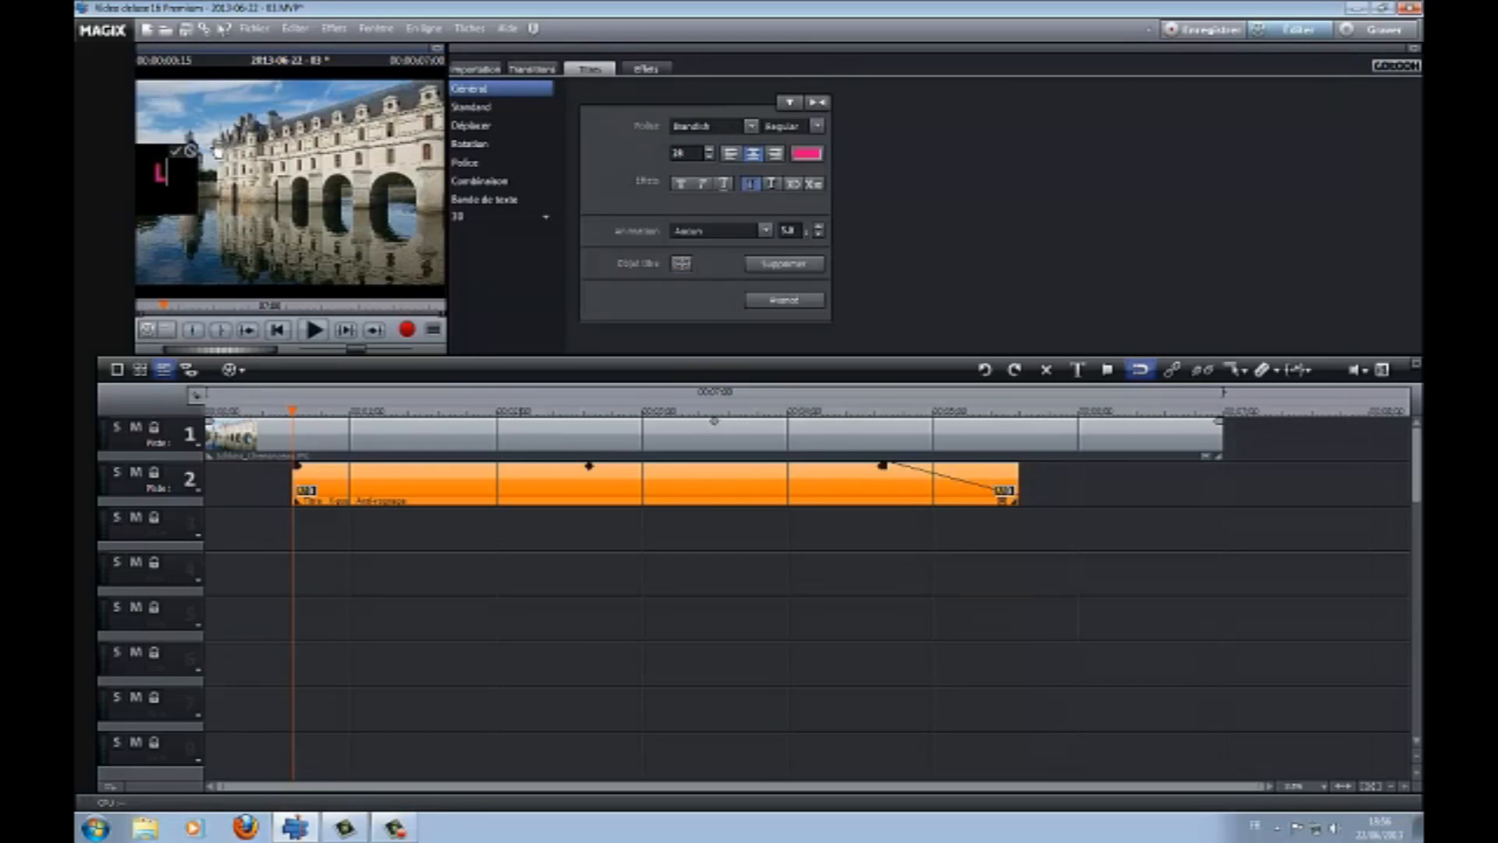
type("Le C")
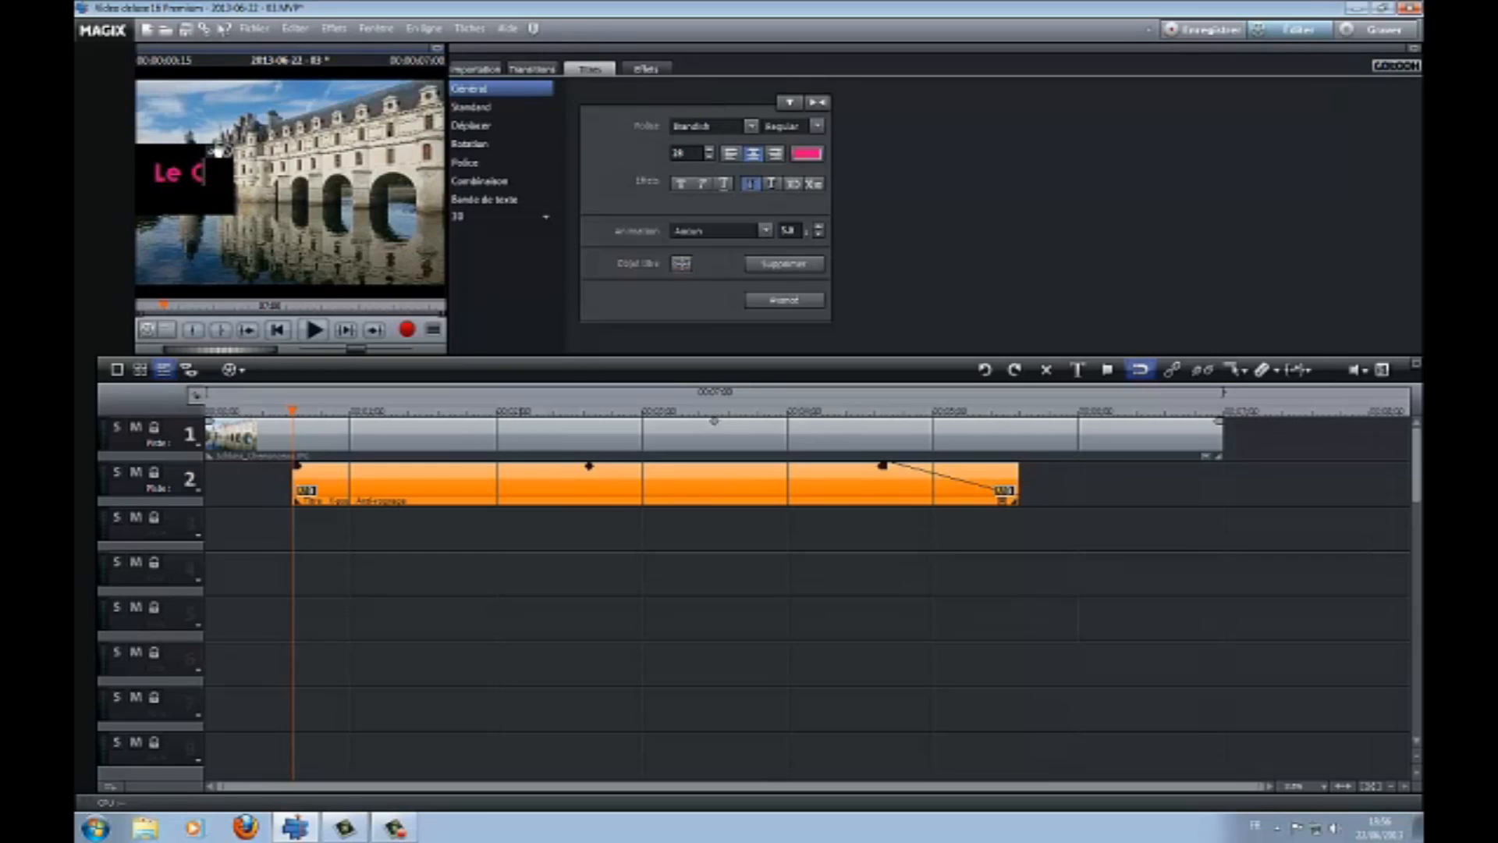
type("hâ")
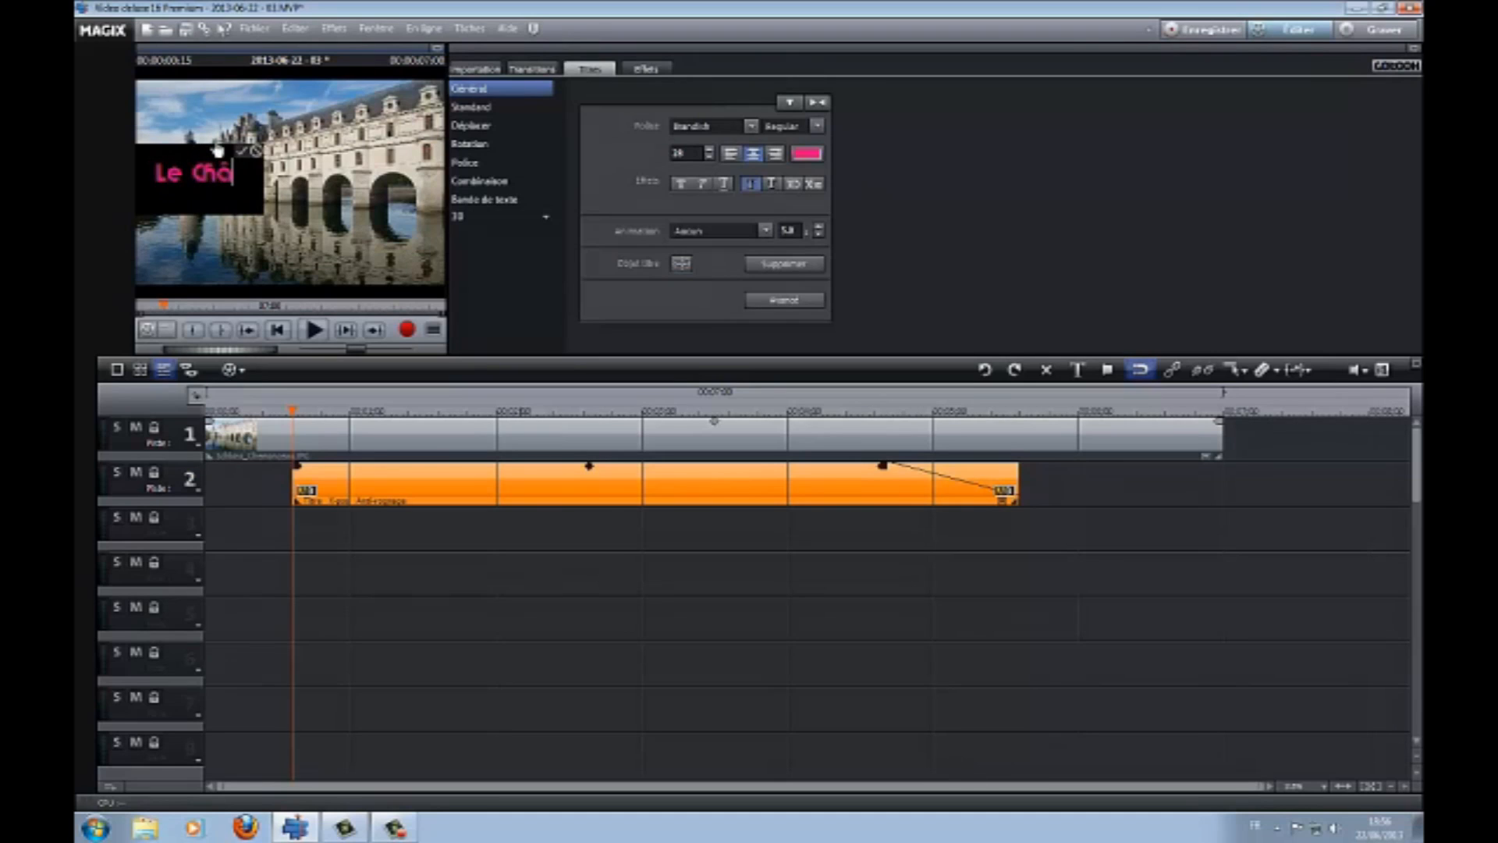
type("teau de")
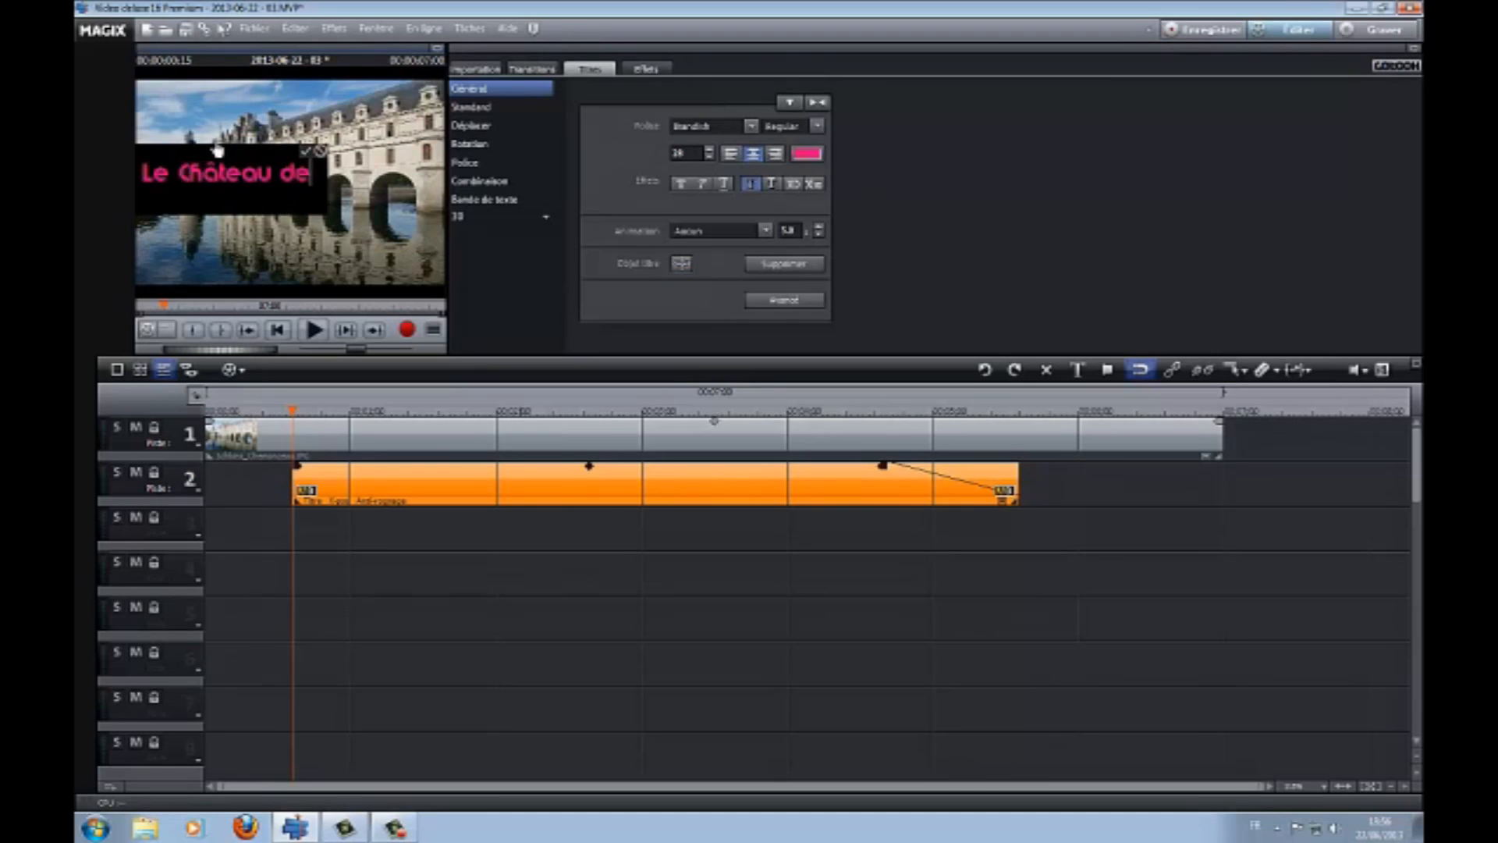
type(" Chenonceau")
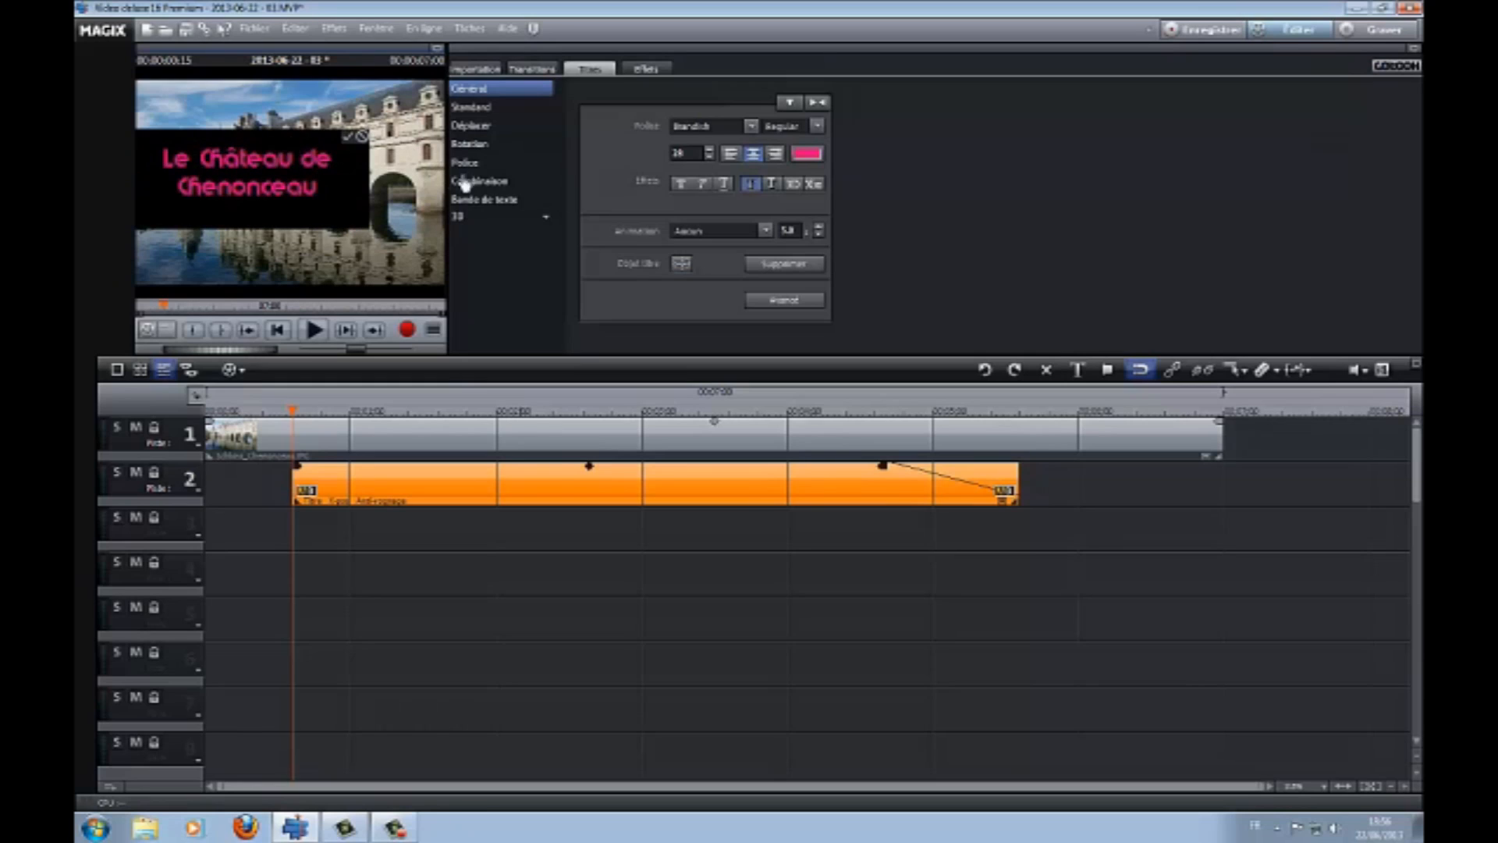
- Set the font size of the whole title text to 17 and validate the text
left_click(709, 157)
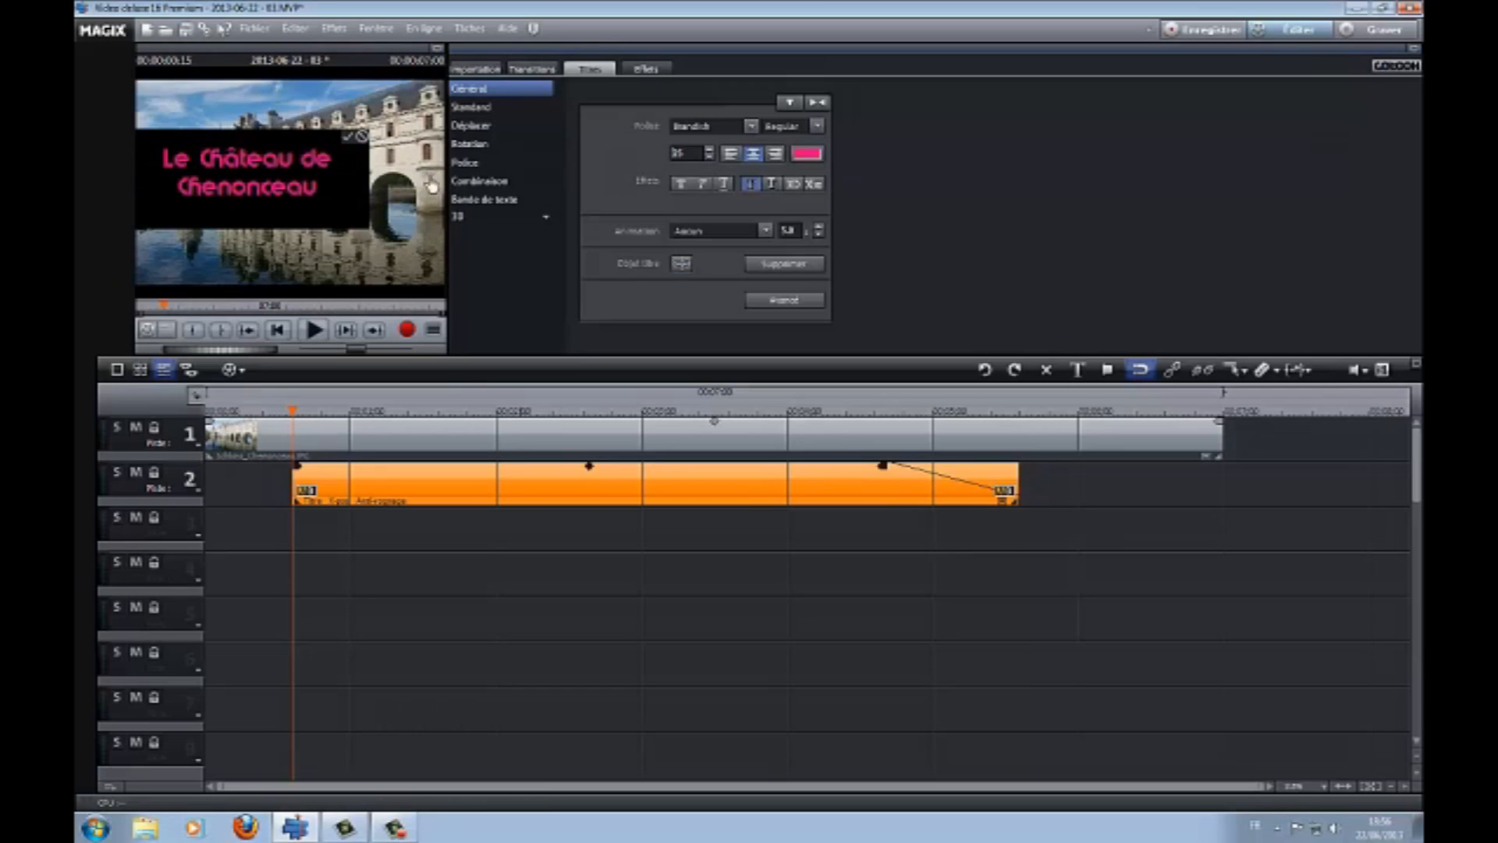
left_click_drag(167, 162, 344, 200)
left_click(709, 159)
left_click(709, 158)
left_click(710, 158)
left_click(709, 158)
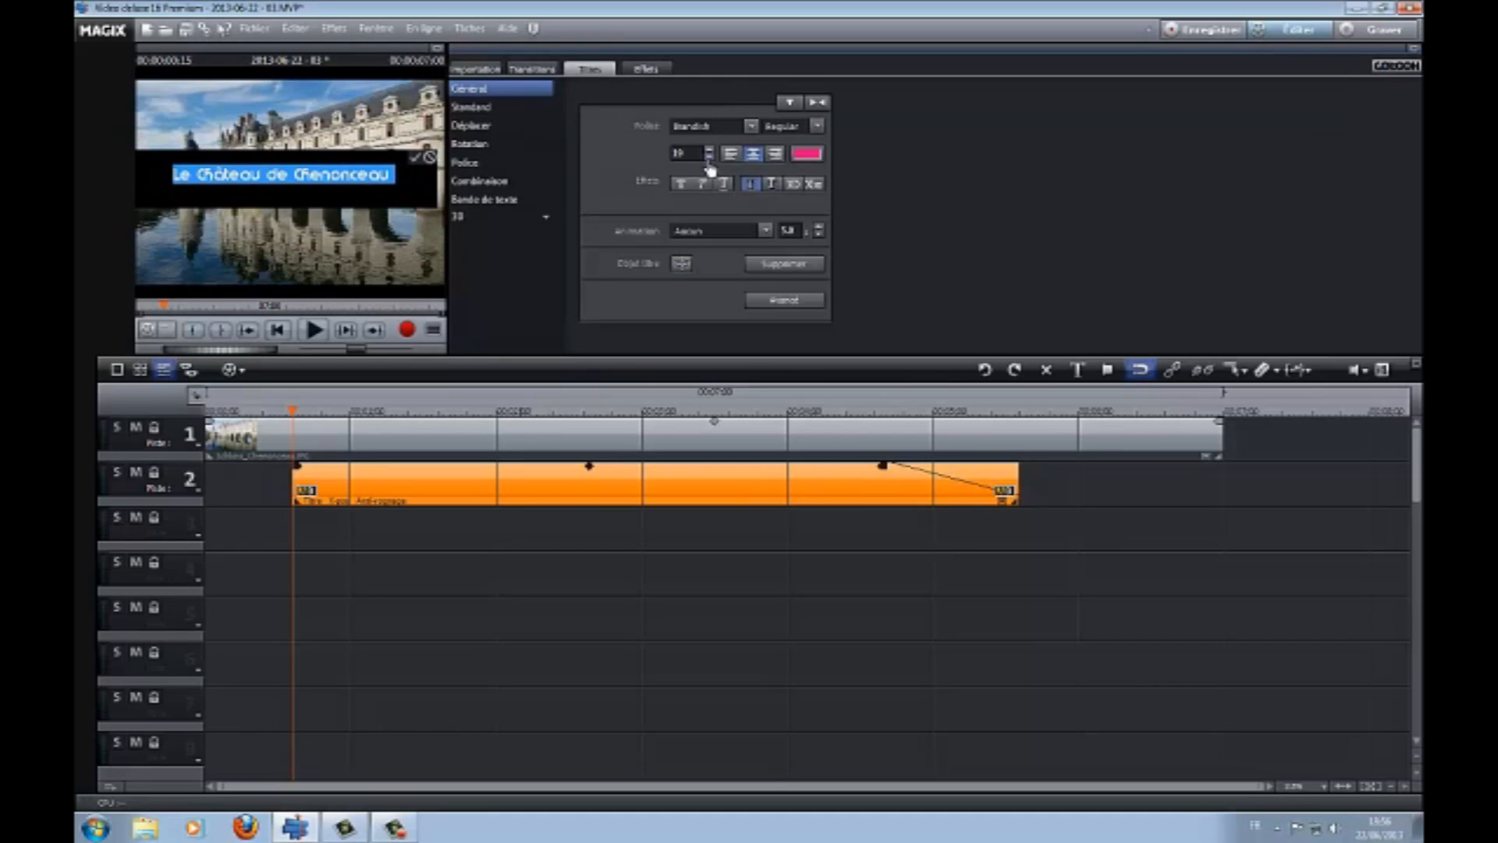
left_click(709, 159)
left_click(709, 159)
left_click(710, 152)
left_click(709, 153)
left_click(709, 153)
left_click(709, 153)
left_click(709, 153)
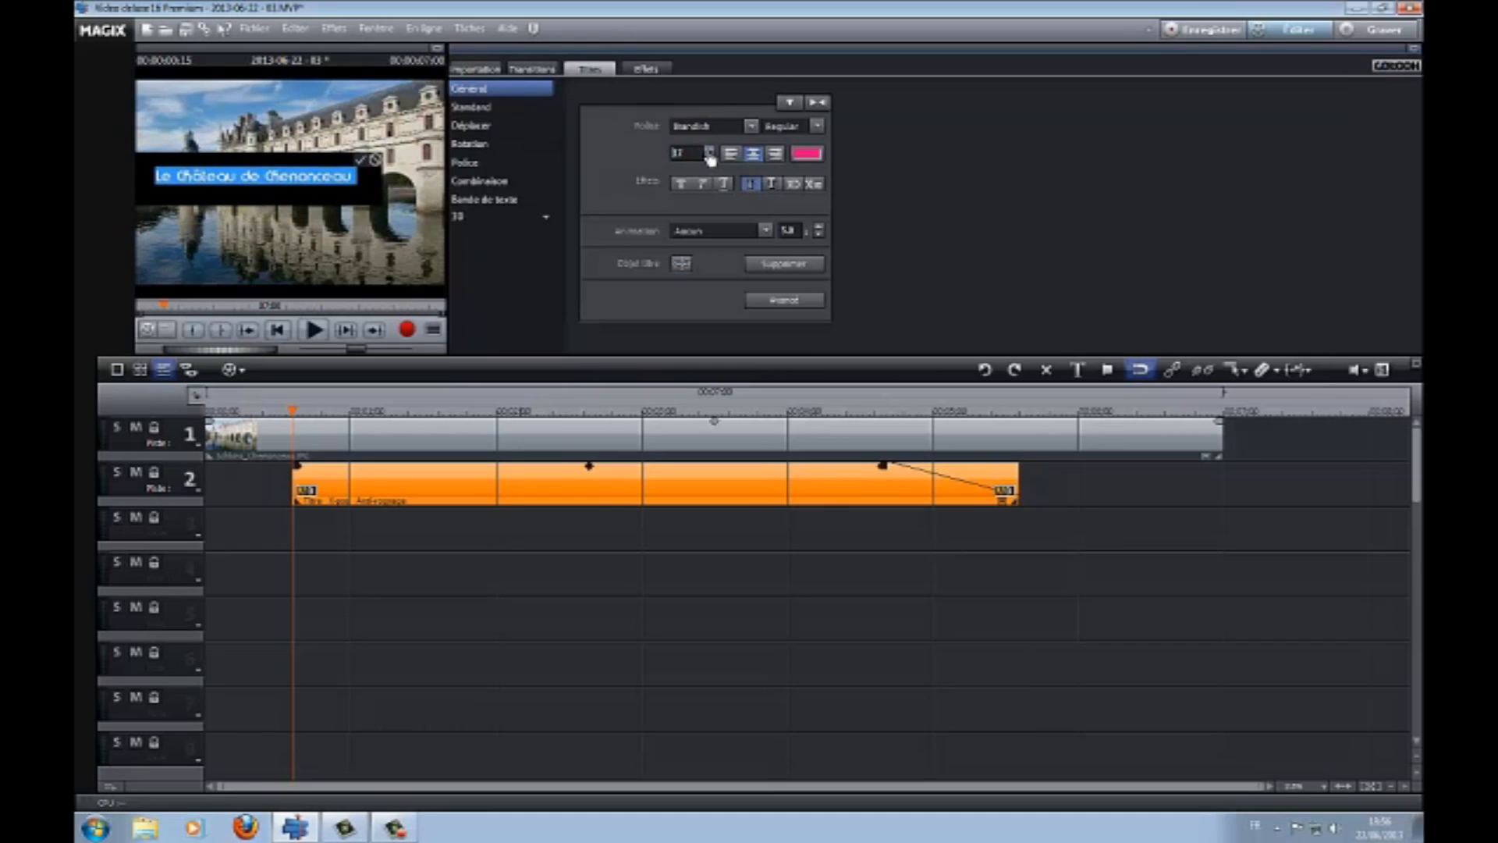
left_click(360, 160)
- Move the title down over the water in the picture and play the project from the start to check its motion
left_click_drag(156, 192, 151, 232)
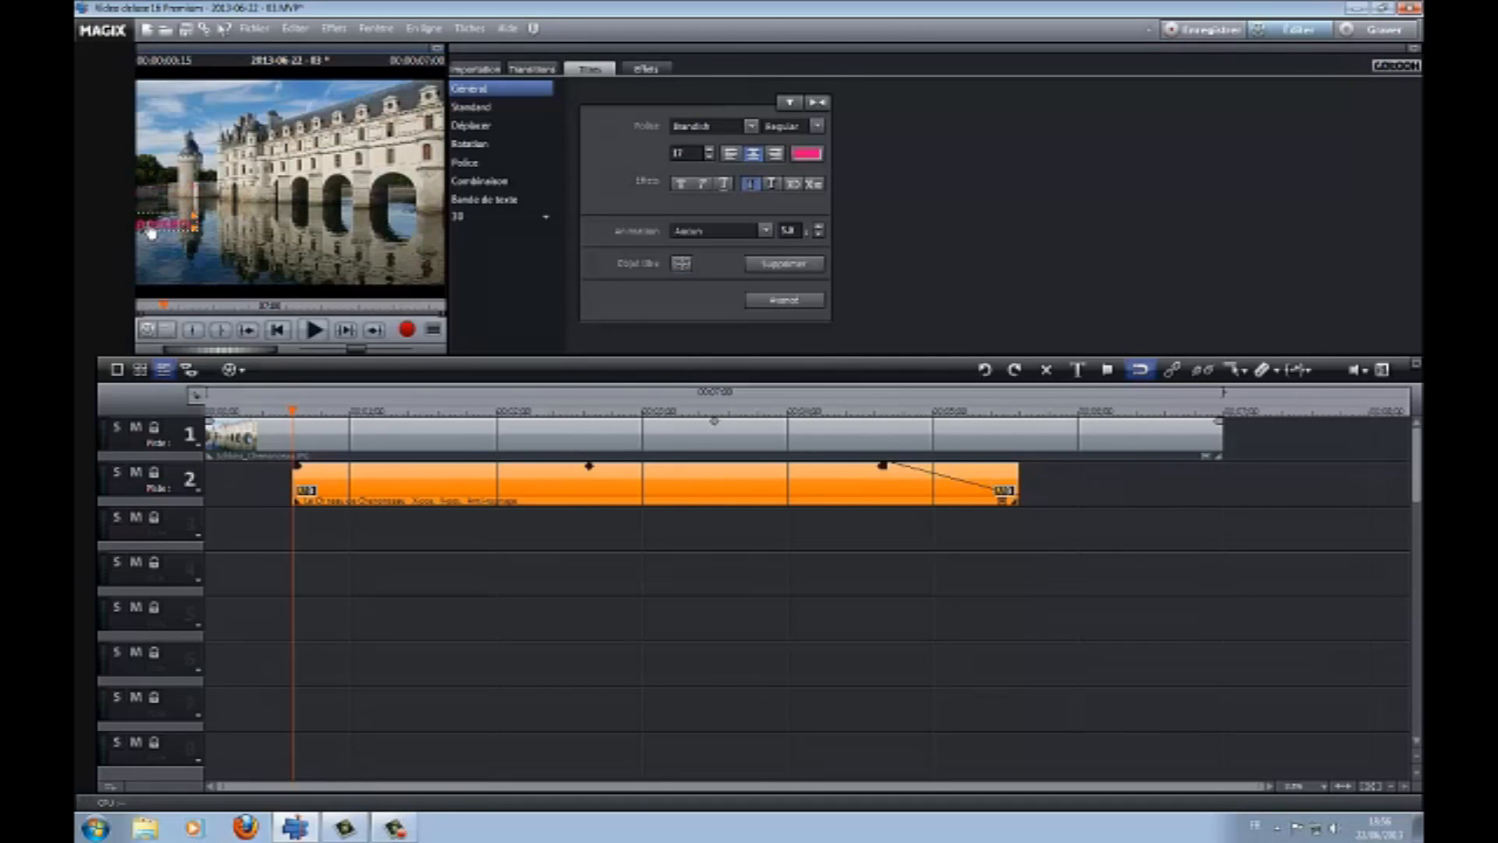
left_click(277, 330)
left_click(314, 329)
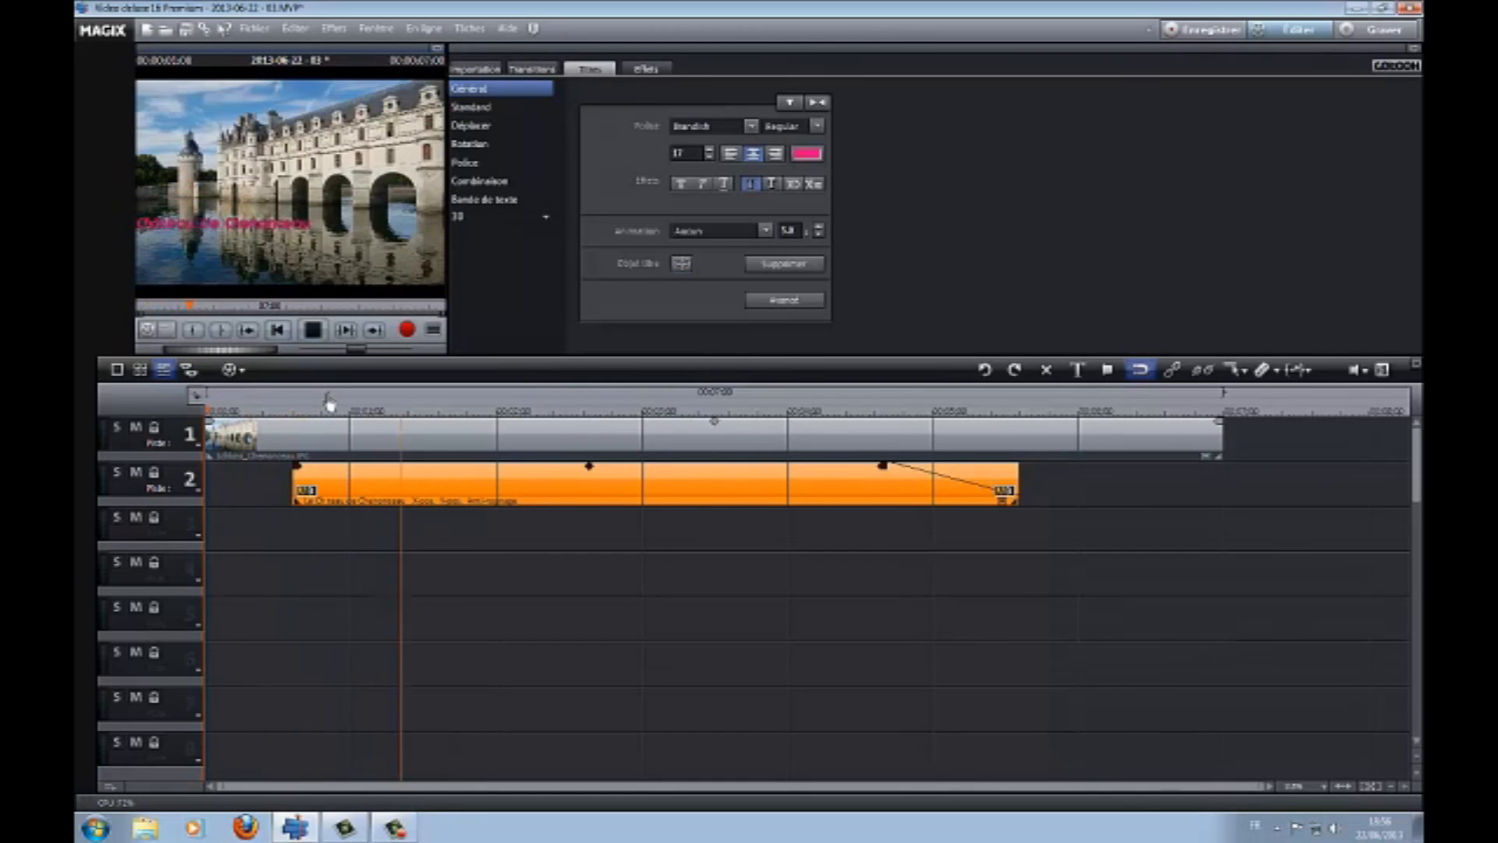
left_click(314, 331)
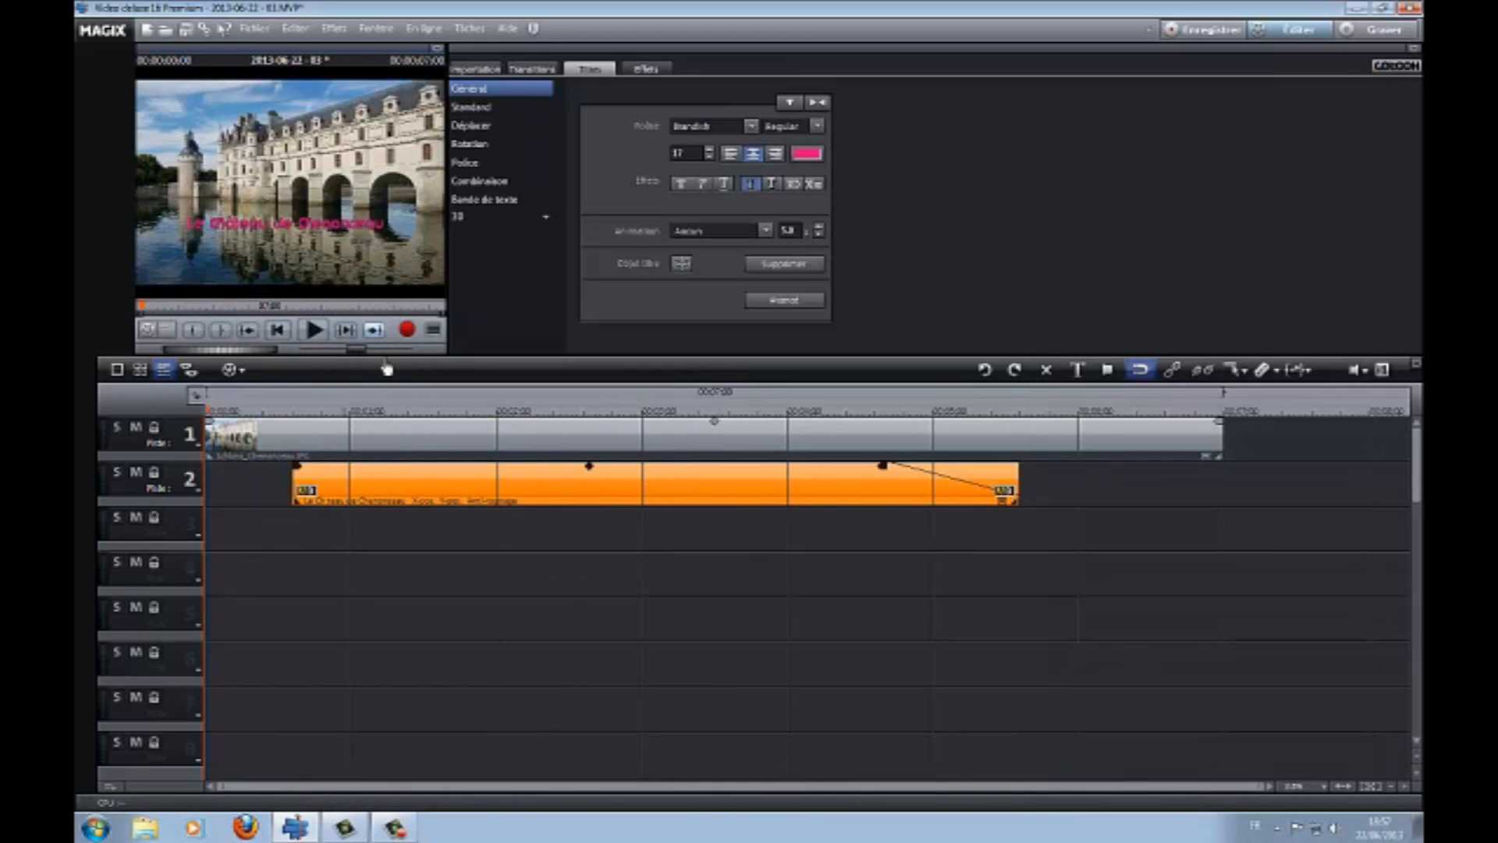
- Duplicate the "Le Château de Chenonceau" title onto track 3, aligned directly below the original title on track 2
left_click(449, 500)
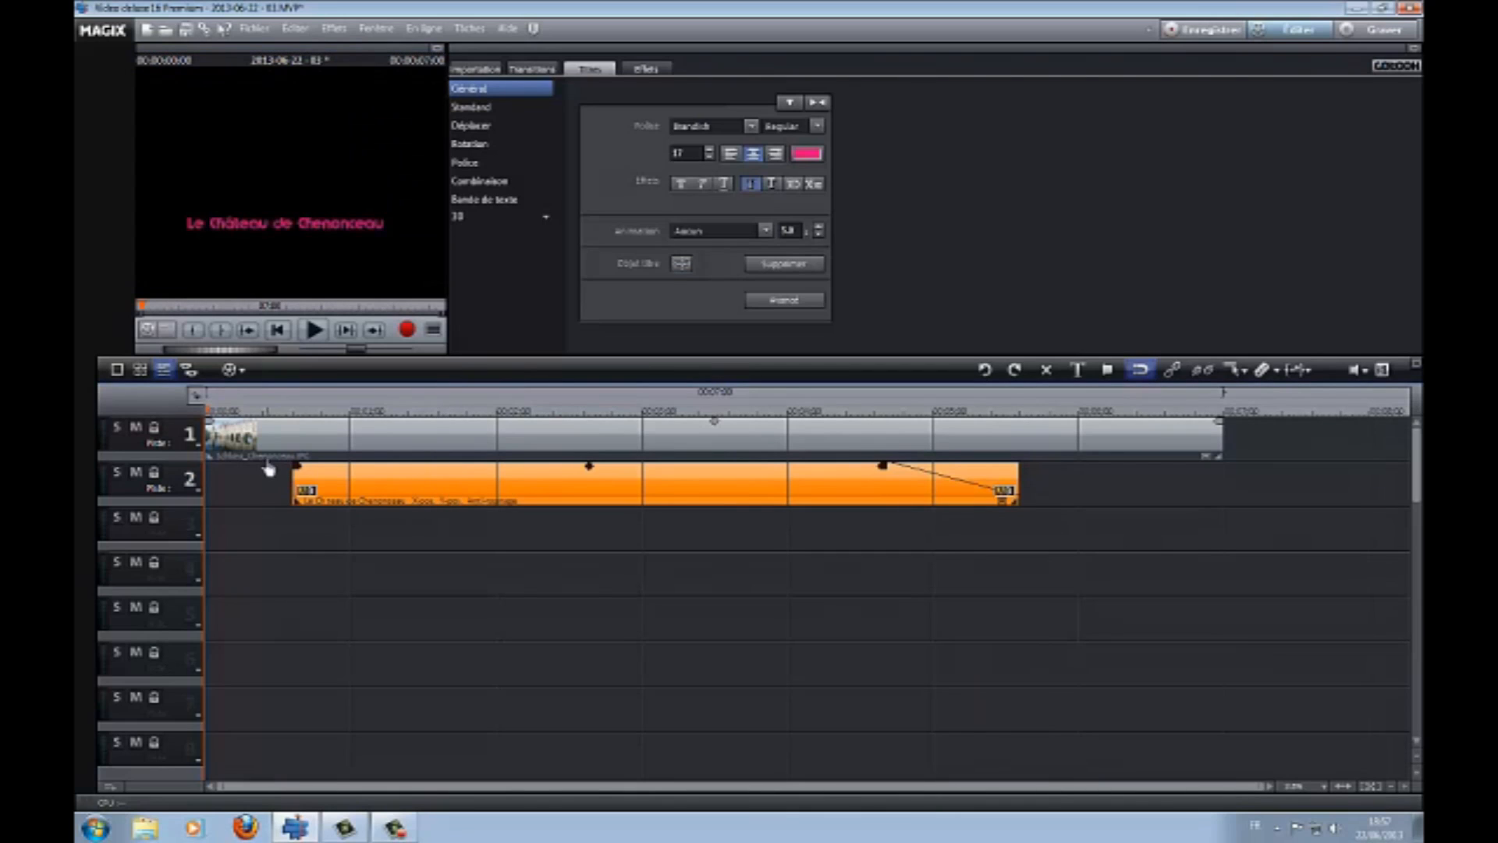
left_click_drag(210, 421, 479, 437)
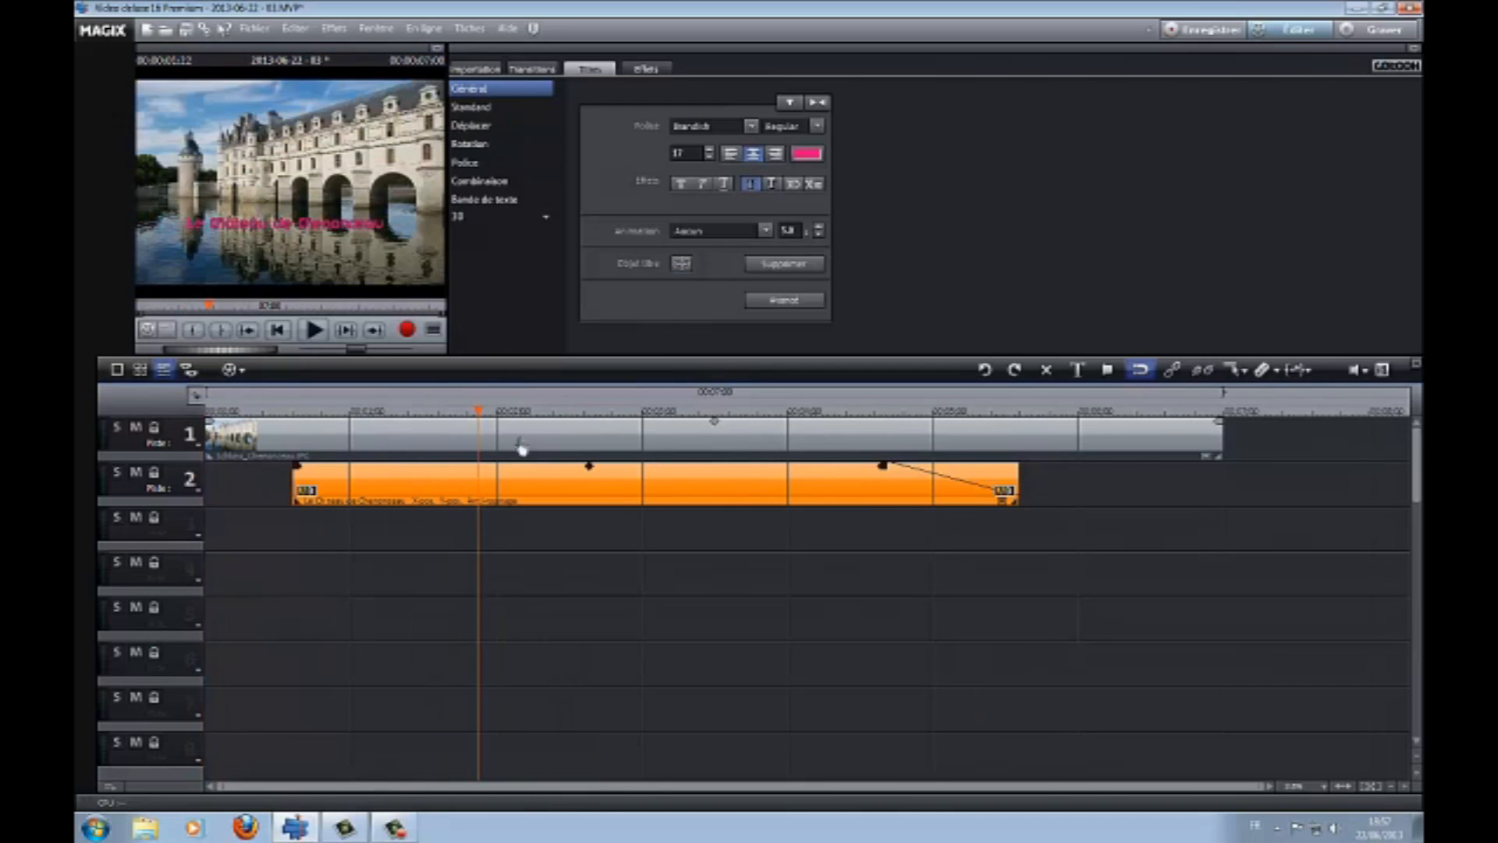
right_click(547, 494)
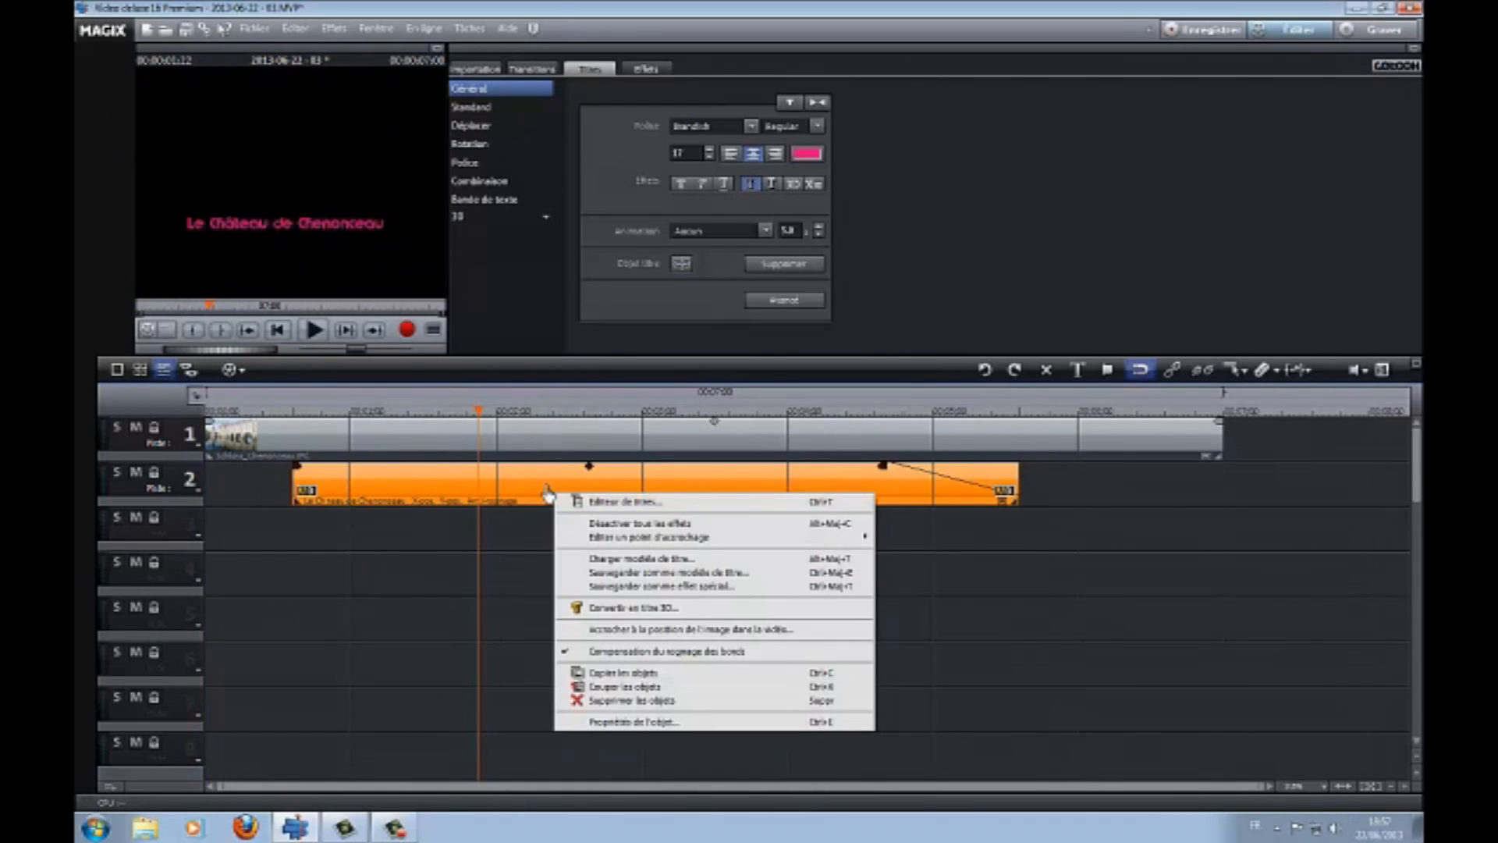
left_click(605, 673)
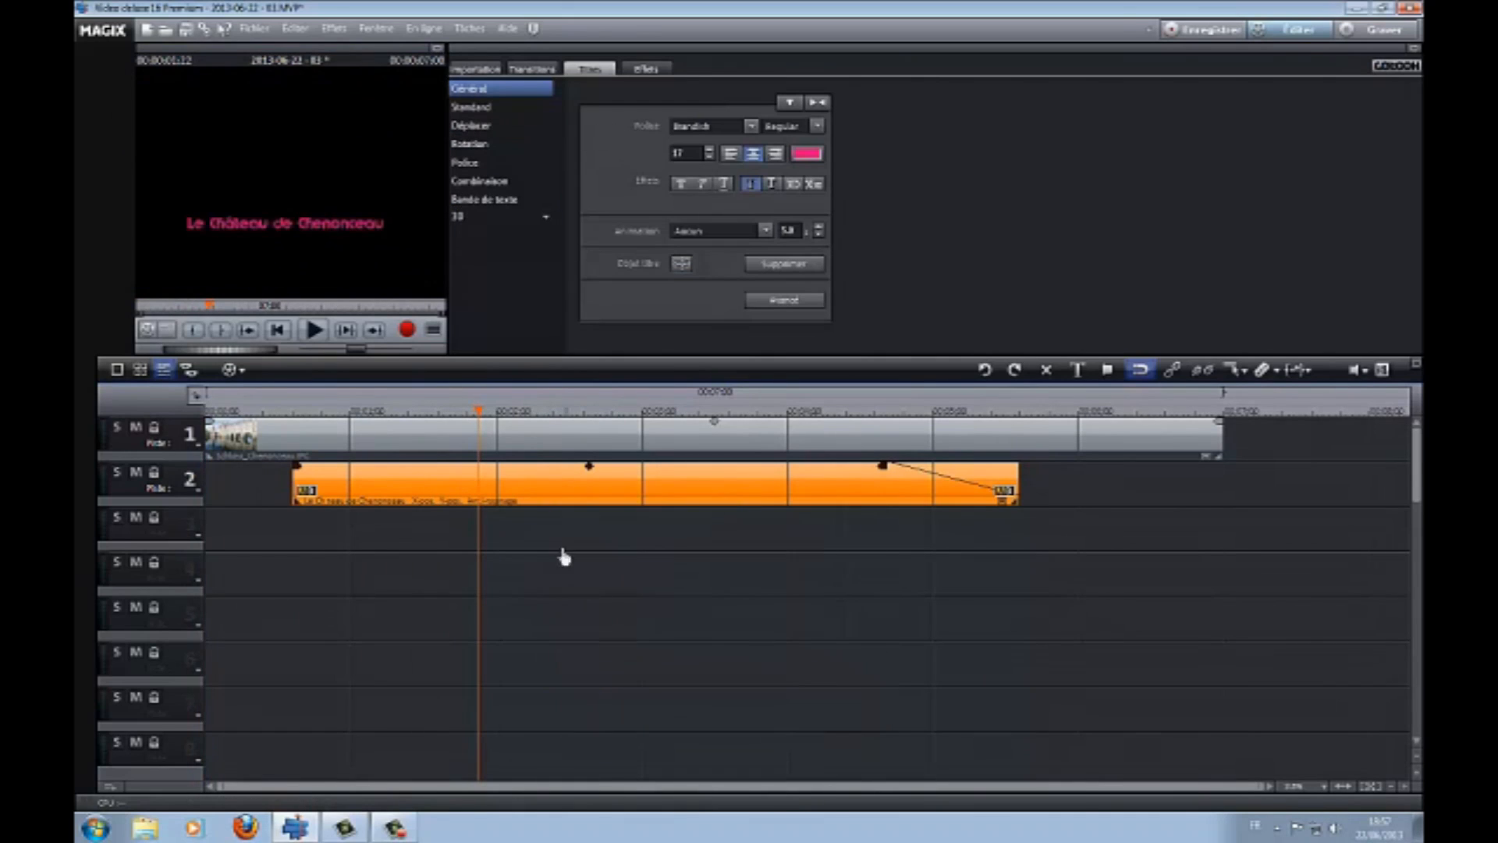
right_click(488, 547)
left_click(562, 560)
left_click_drag(778, 554, 590, 554)
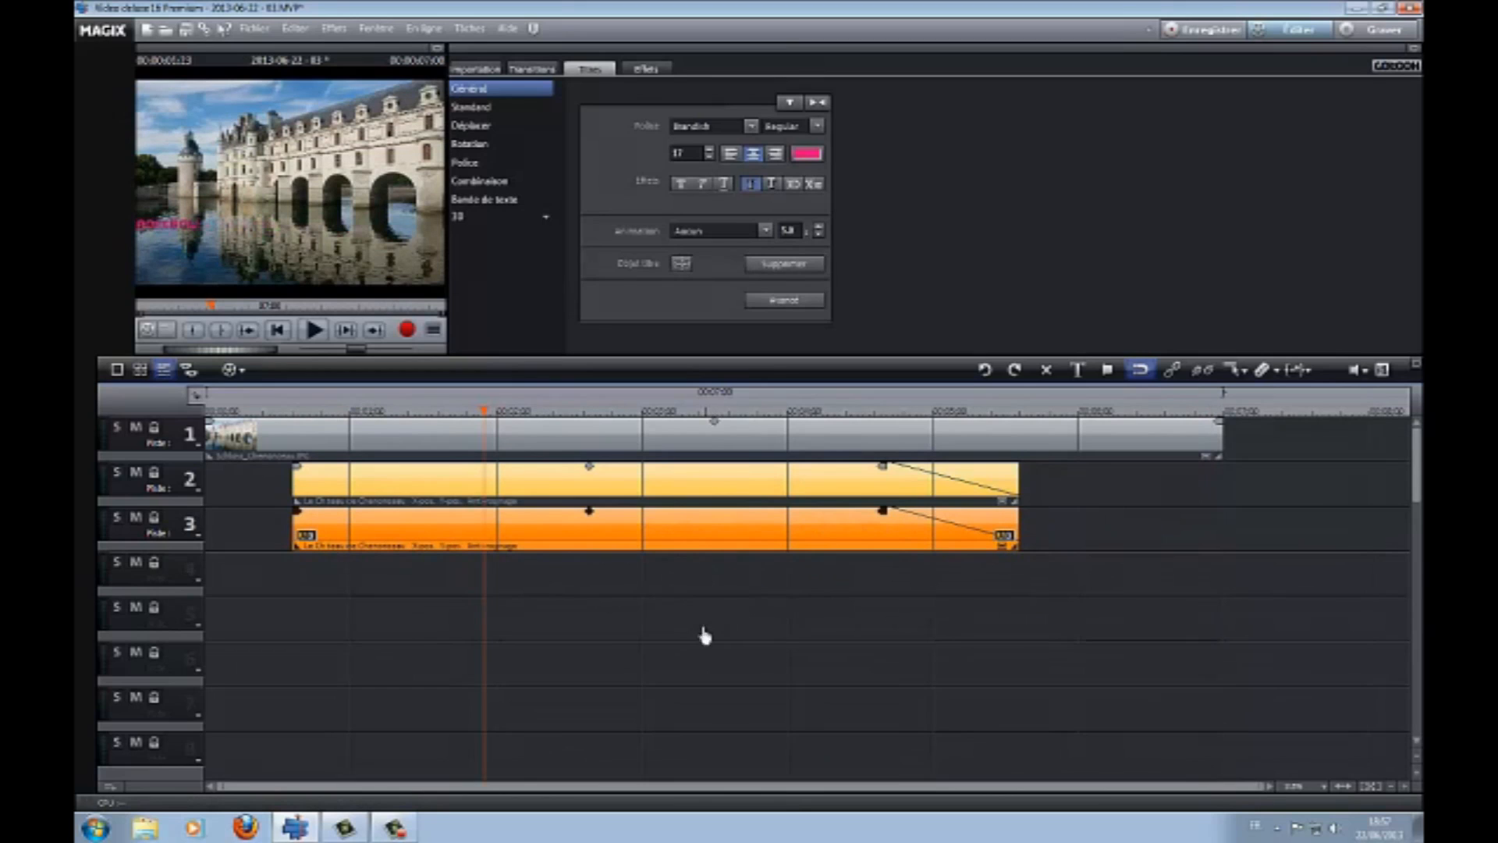
- Play the project from the start to check the two overlapping titles, and stop playback
left_click(277, 330)
left_click(311, 335)
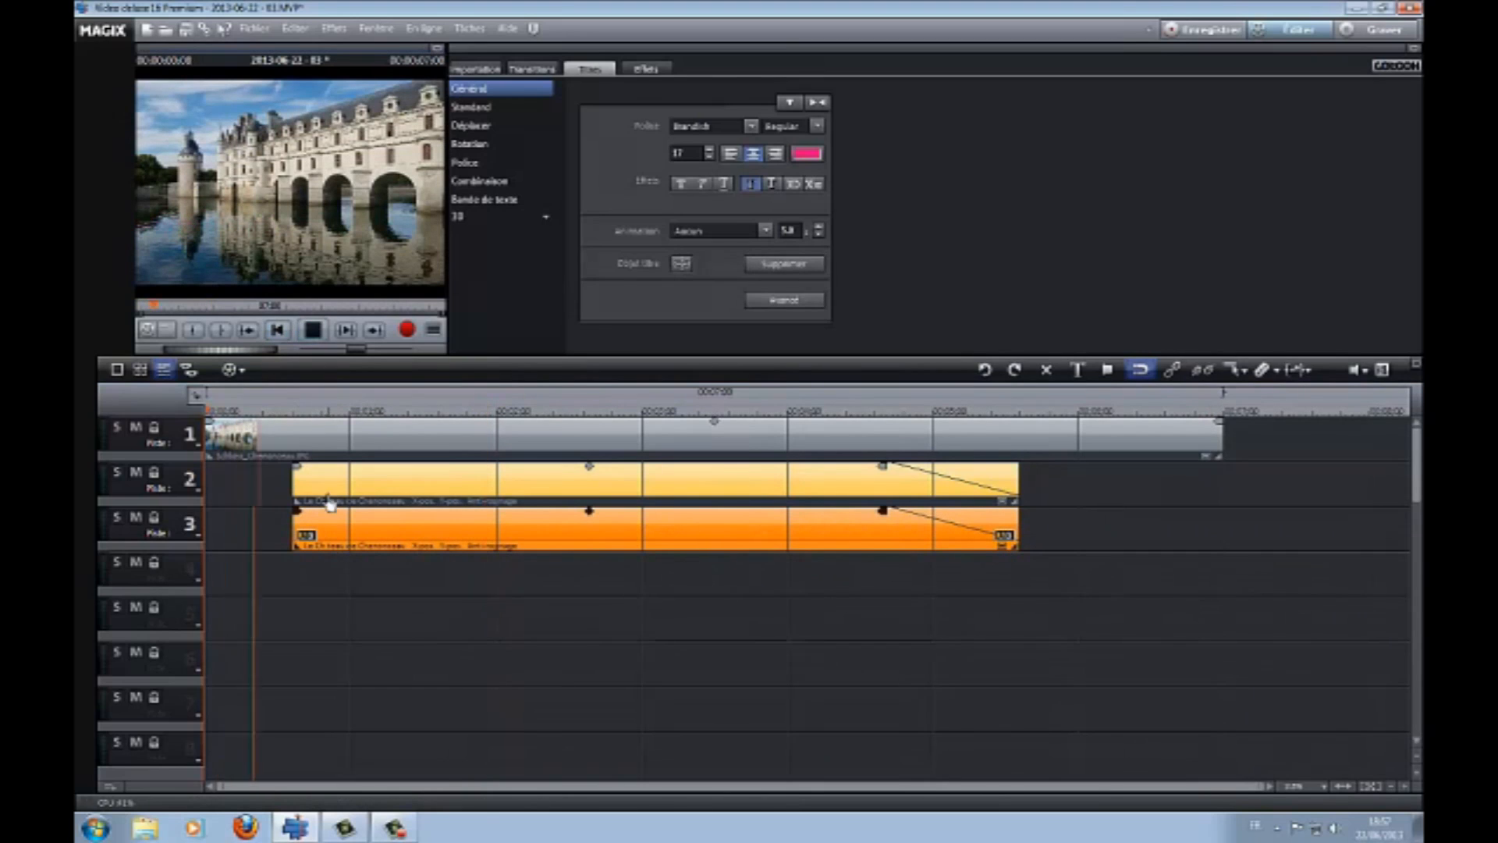
left_click(313, 341)
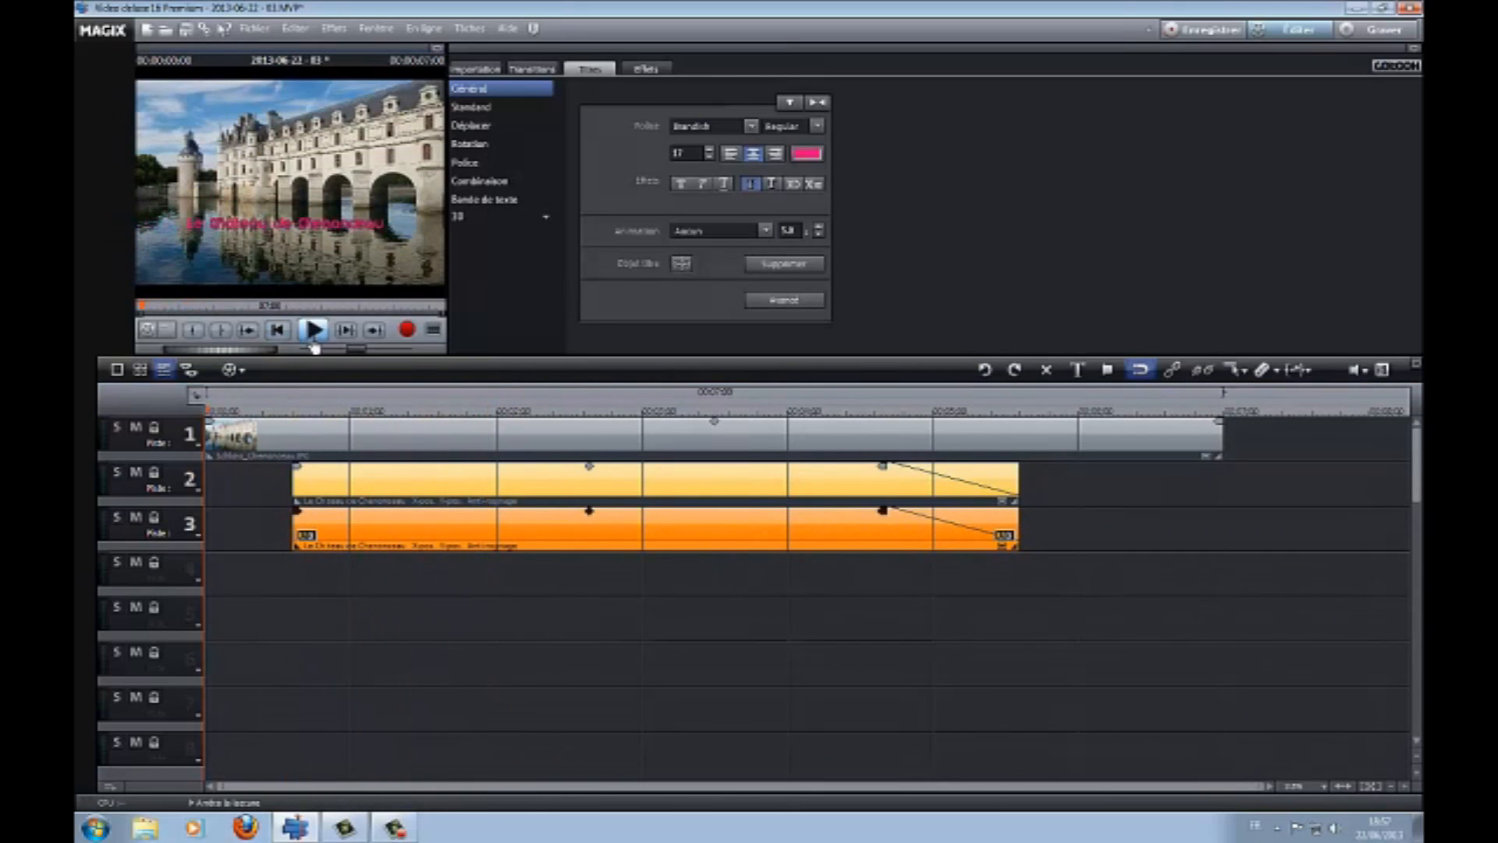
- Flip the title copy on track 3 vertically with the Rotation/Reflet effect at a moment when the title is displayed
left_click(392, 412)
left_click_drag(401, 419, 529, 418)
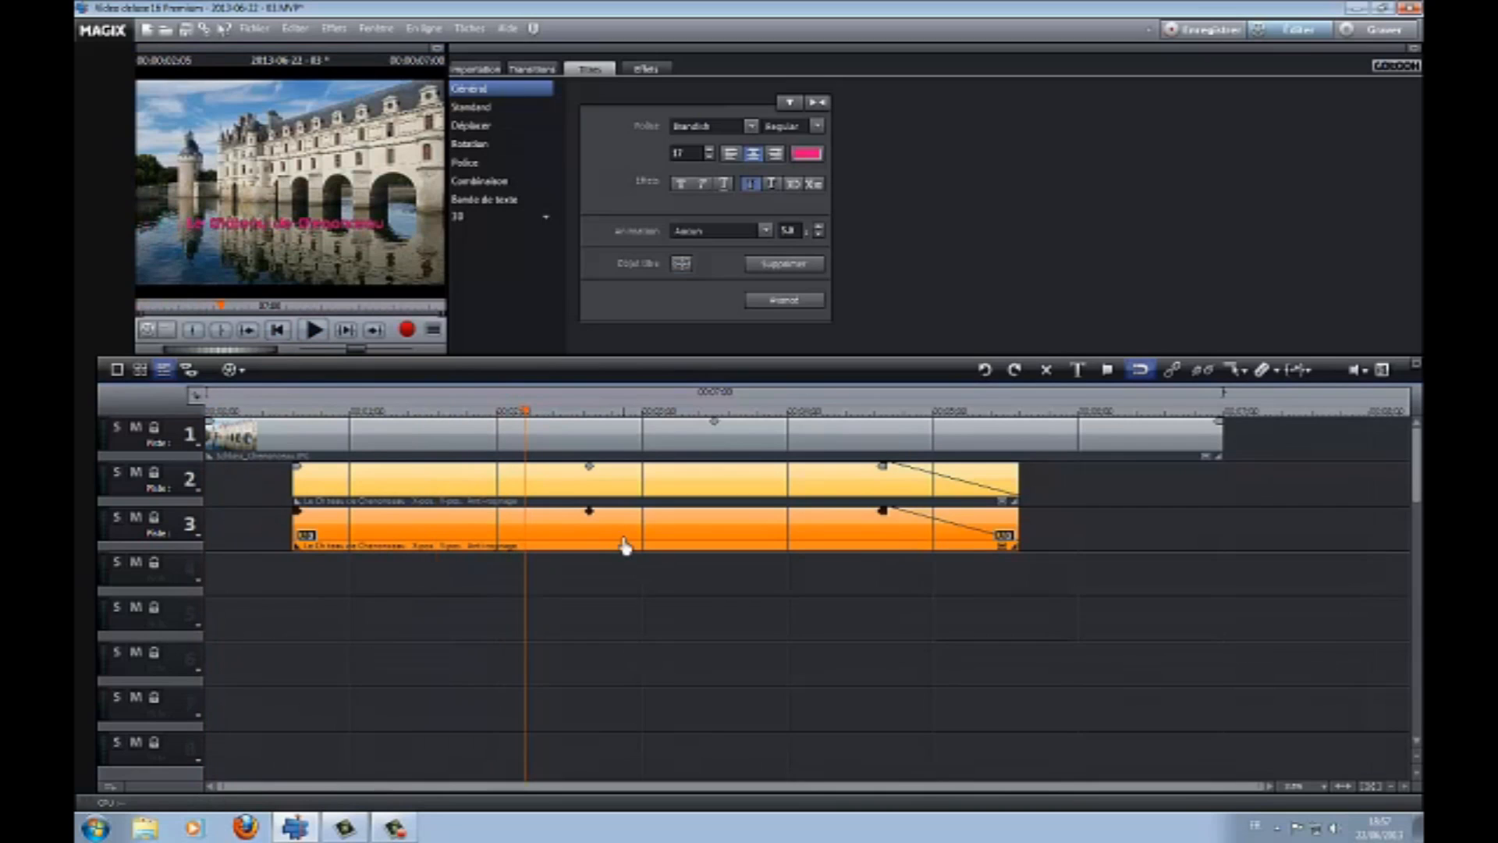
left_click(644, 69)
left_click_drag(564, 137, 562, 209)
left_click(497, 144)
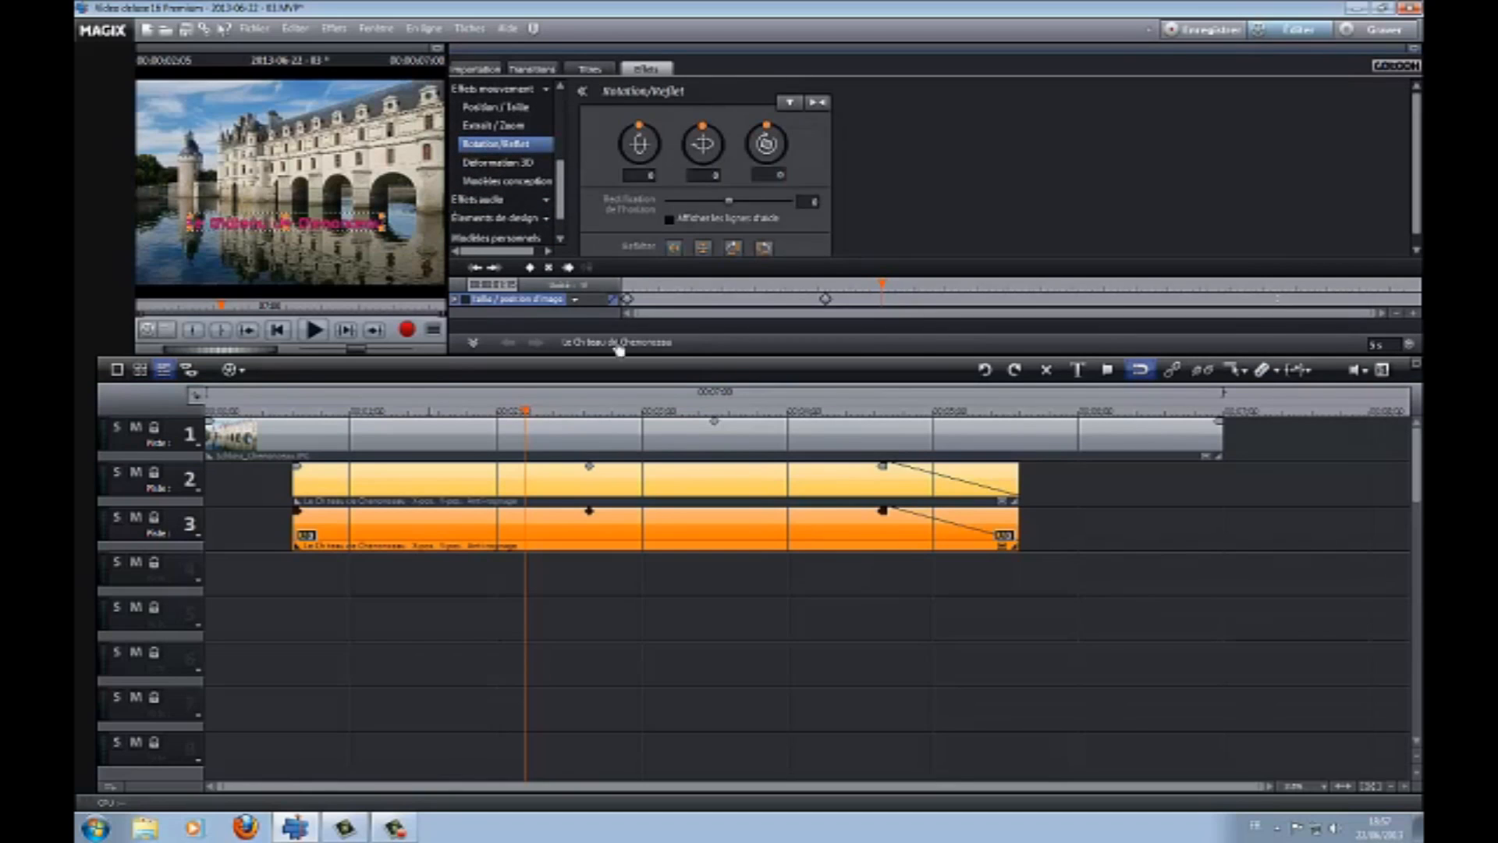
left_click(702, 248)
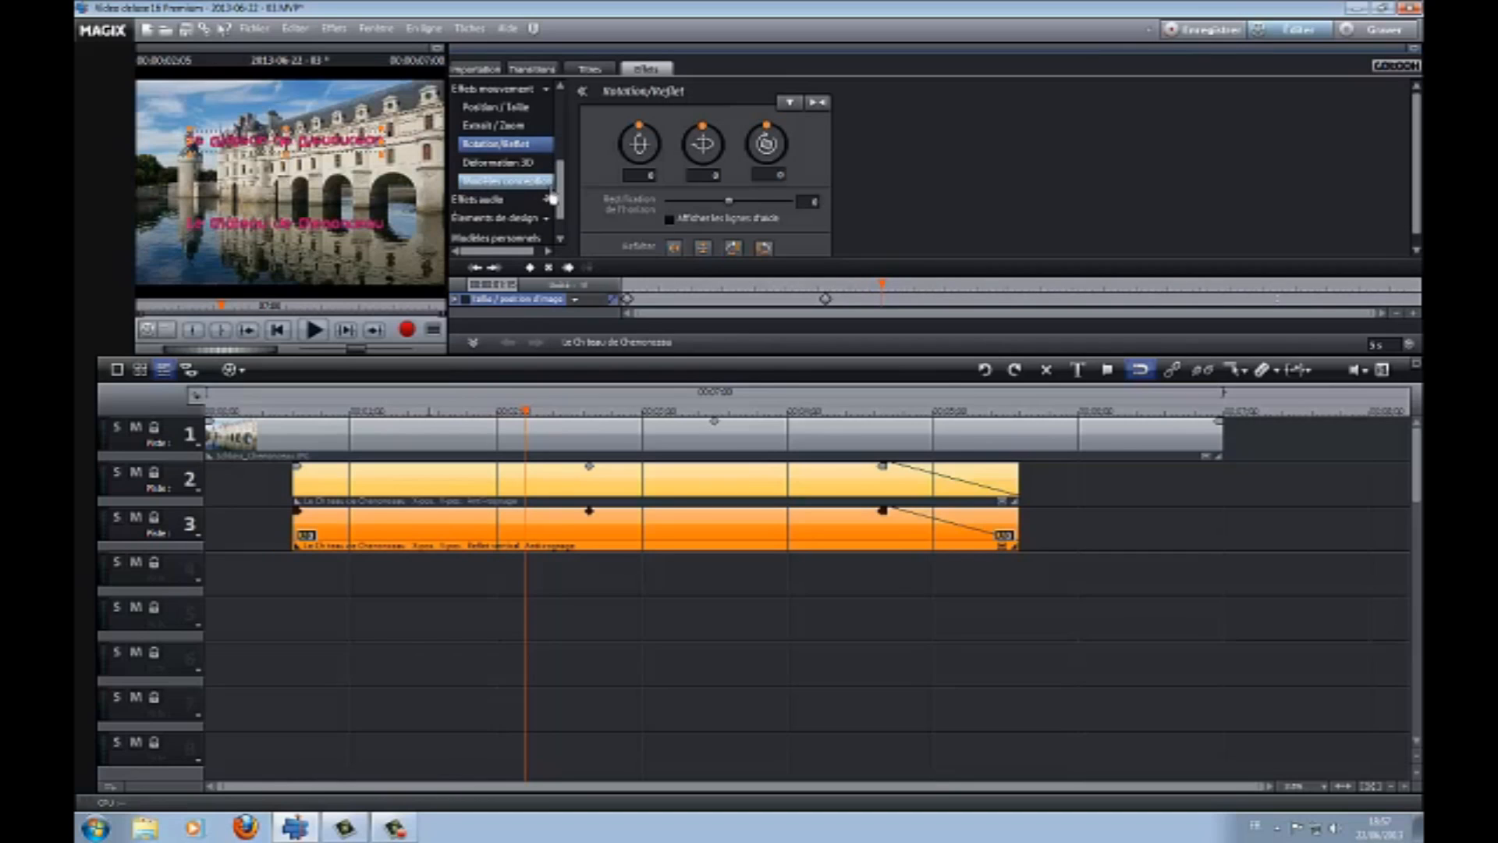
- Move the upside-down title copy down in the picture so it sits just beneath the original title like a reflection
scroll(563, 195, "up", 5)
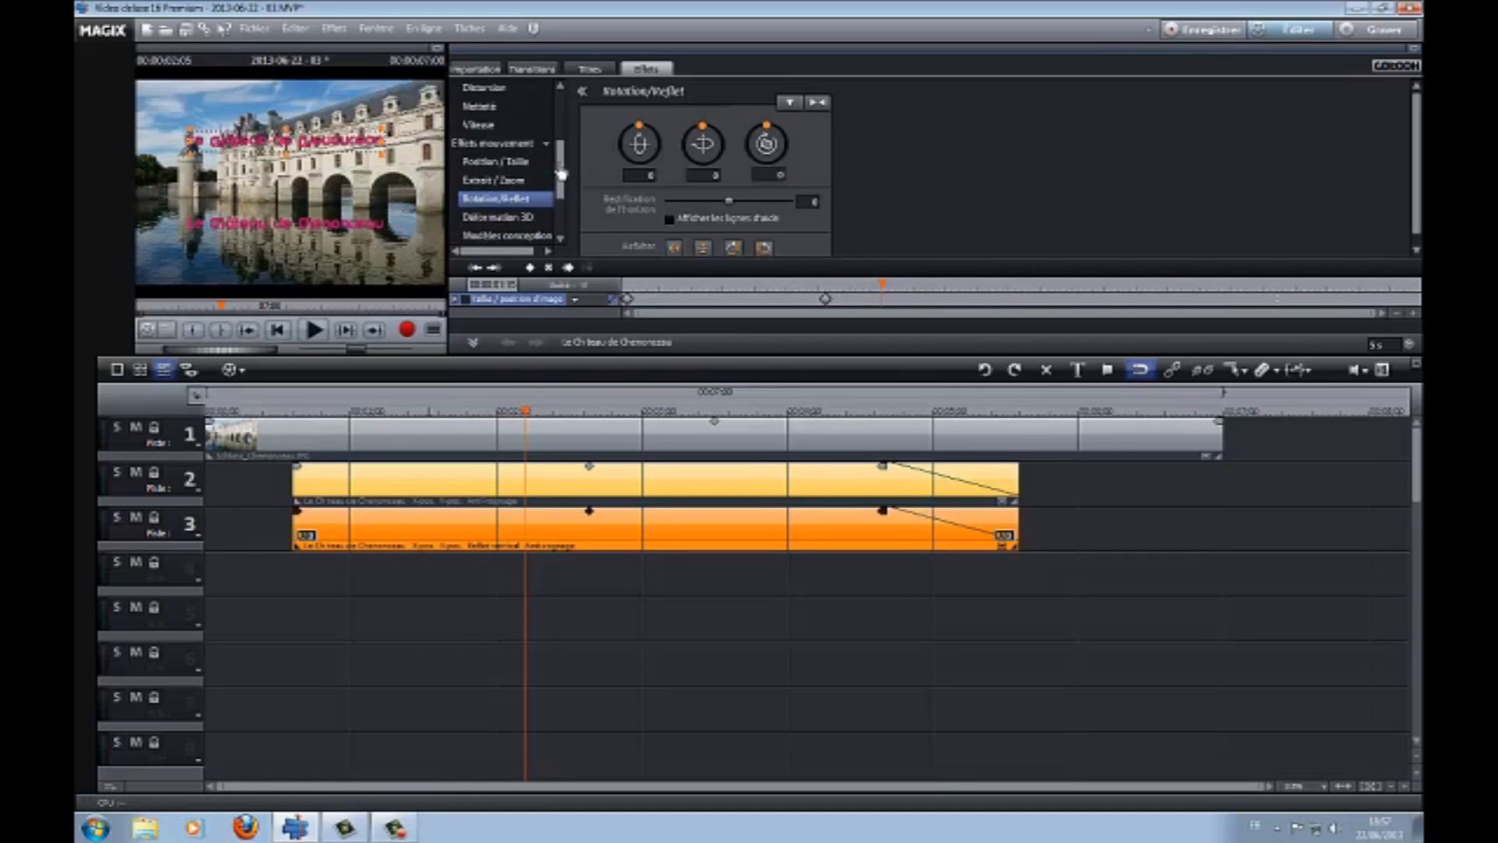
left_click(590, 70)
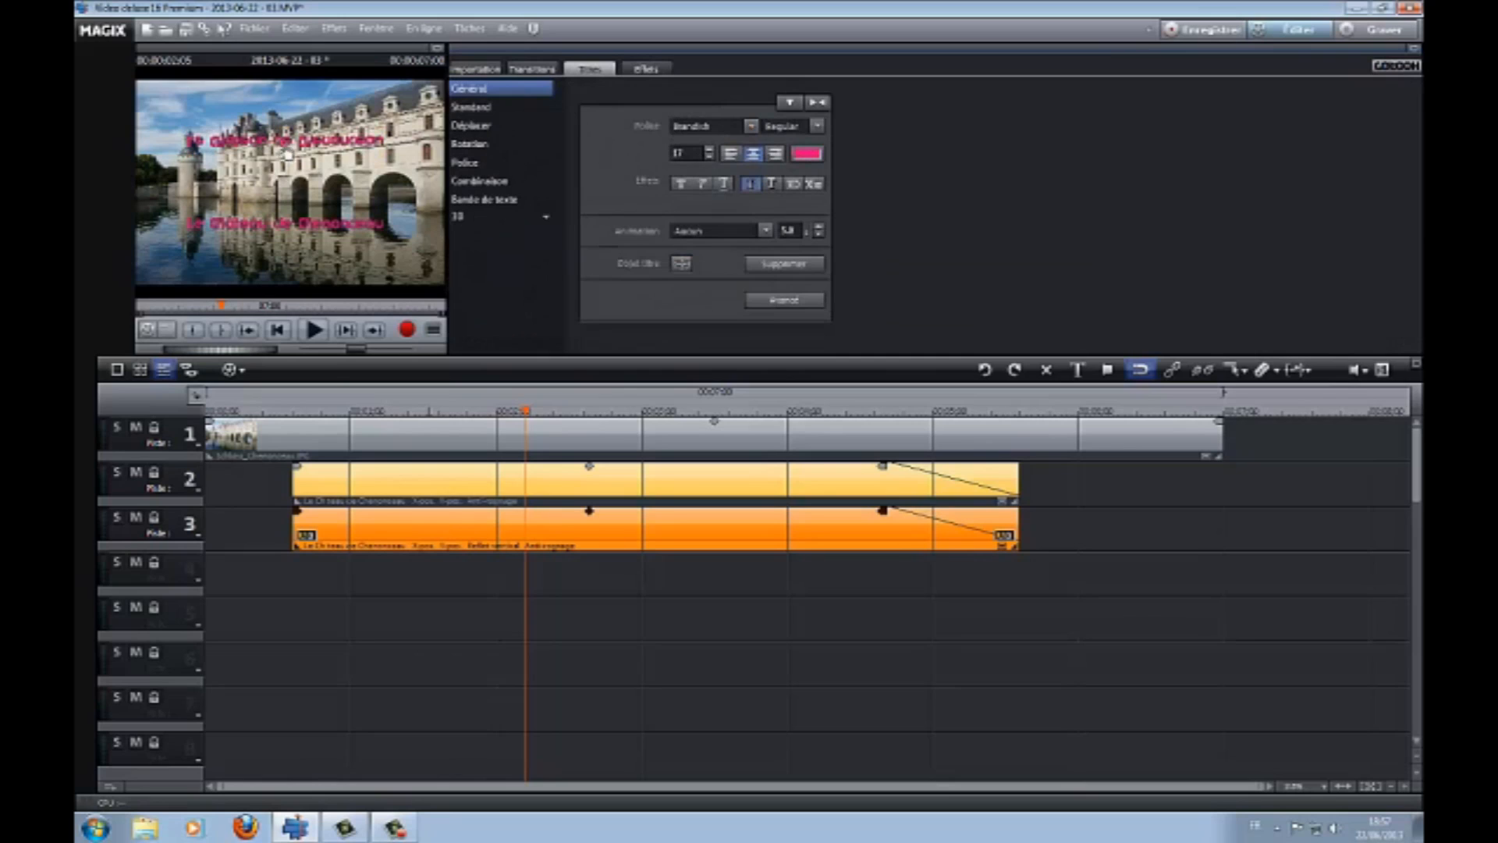
left_click(442, 536)
left_click(323, 145)
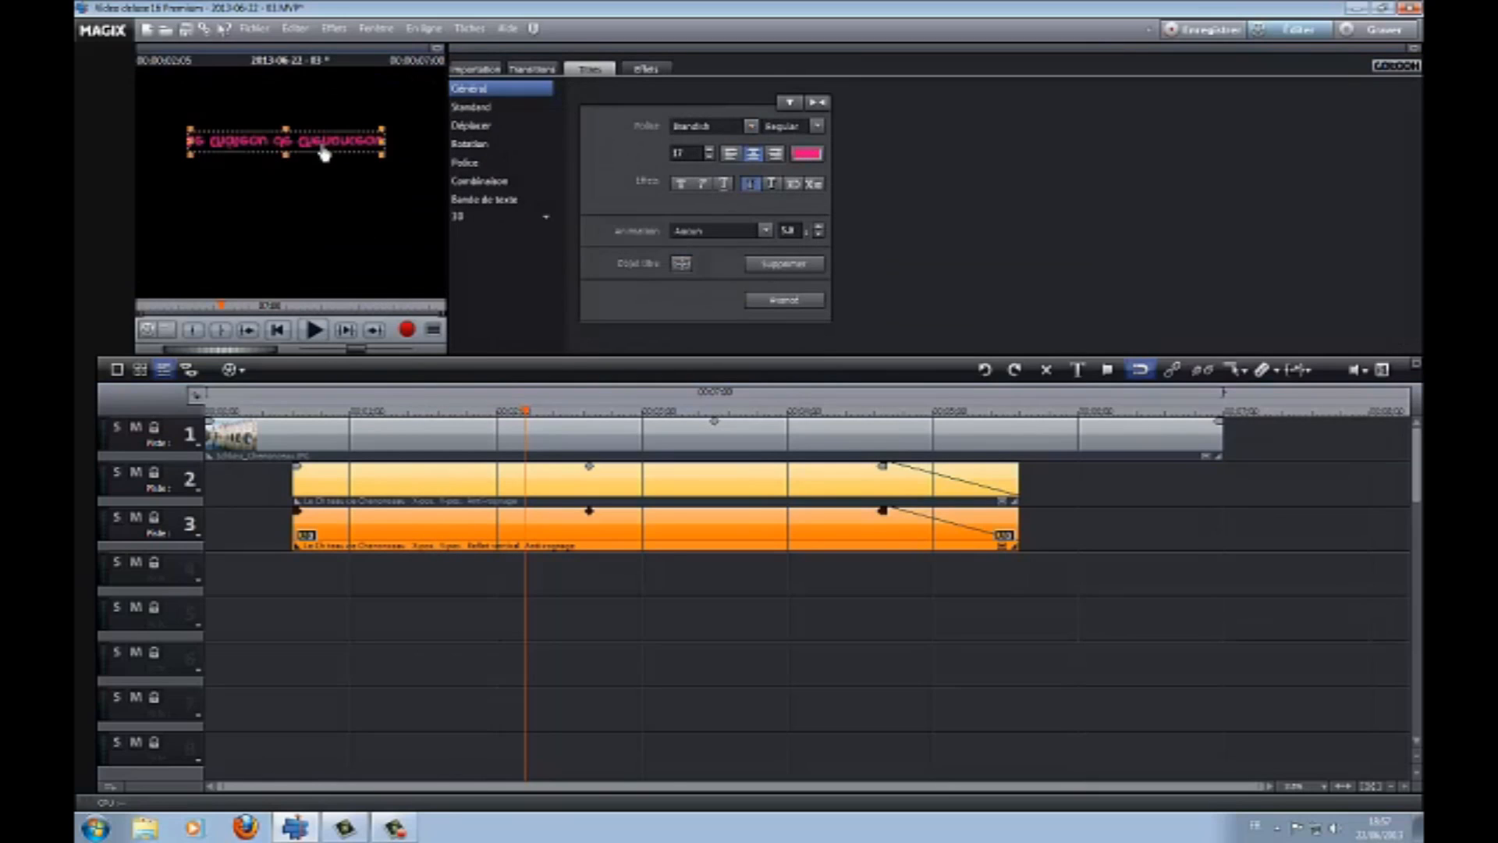
left_click(513, 412)
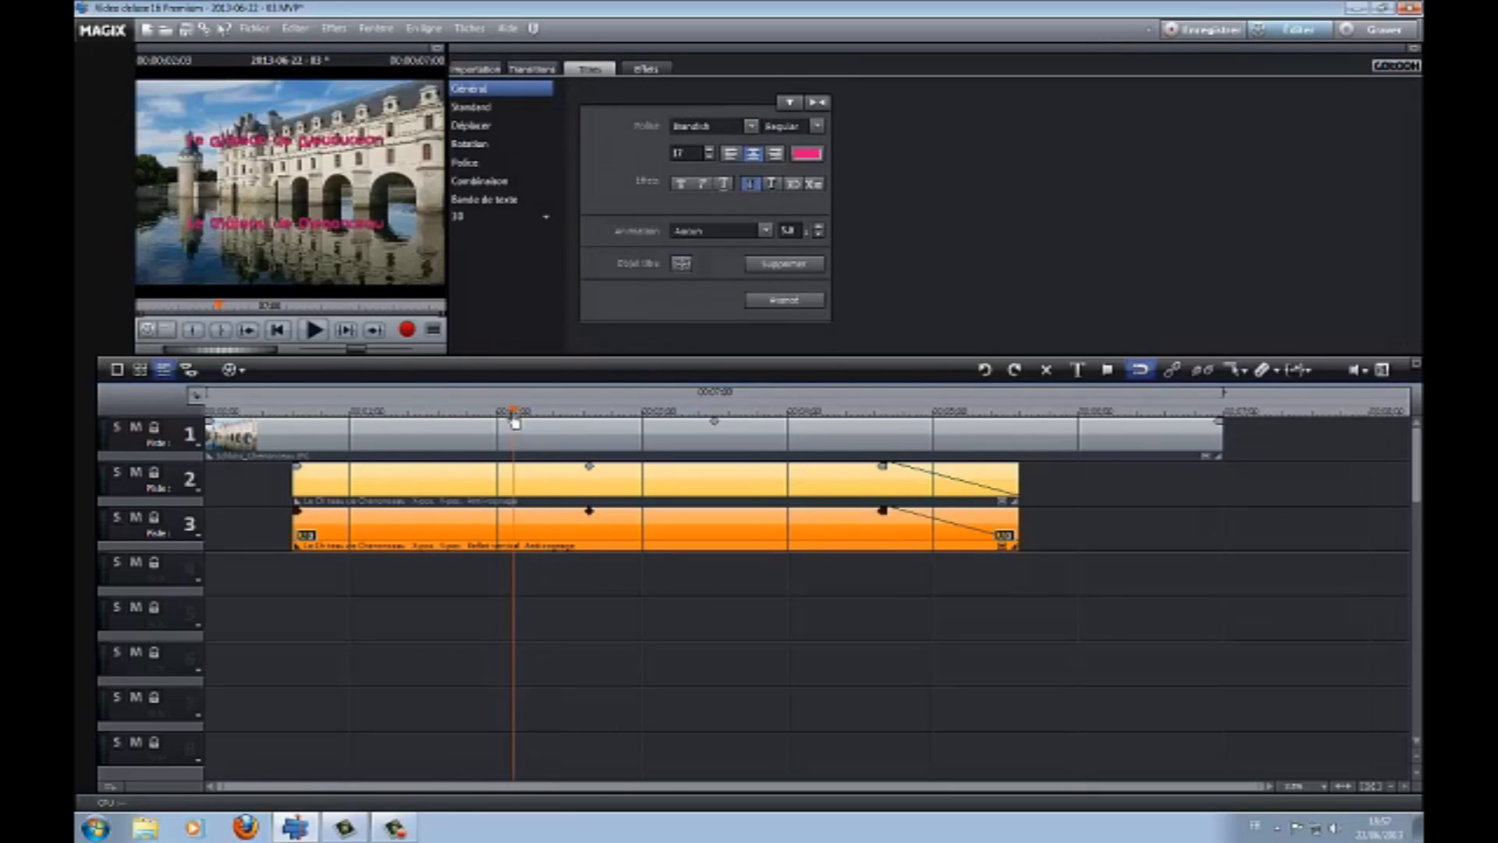
left_click(316, 144)
double_click(316, 145)
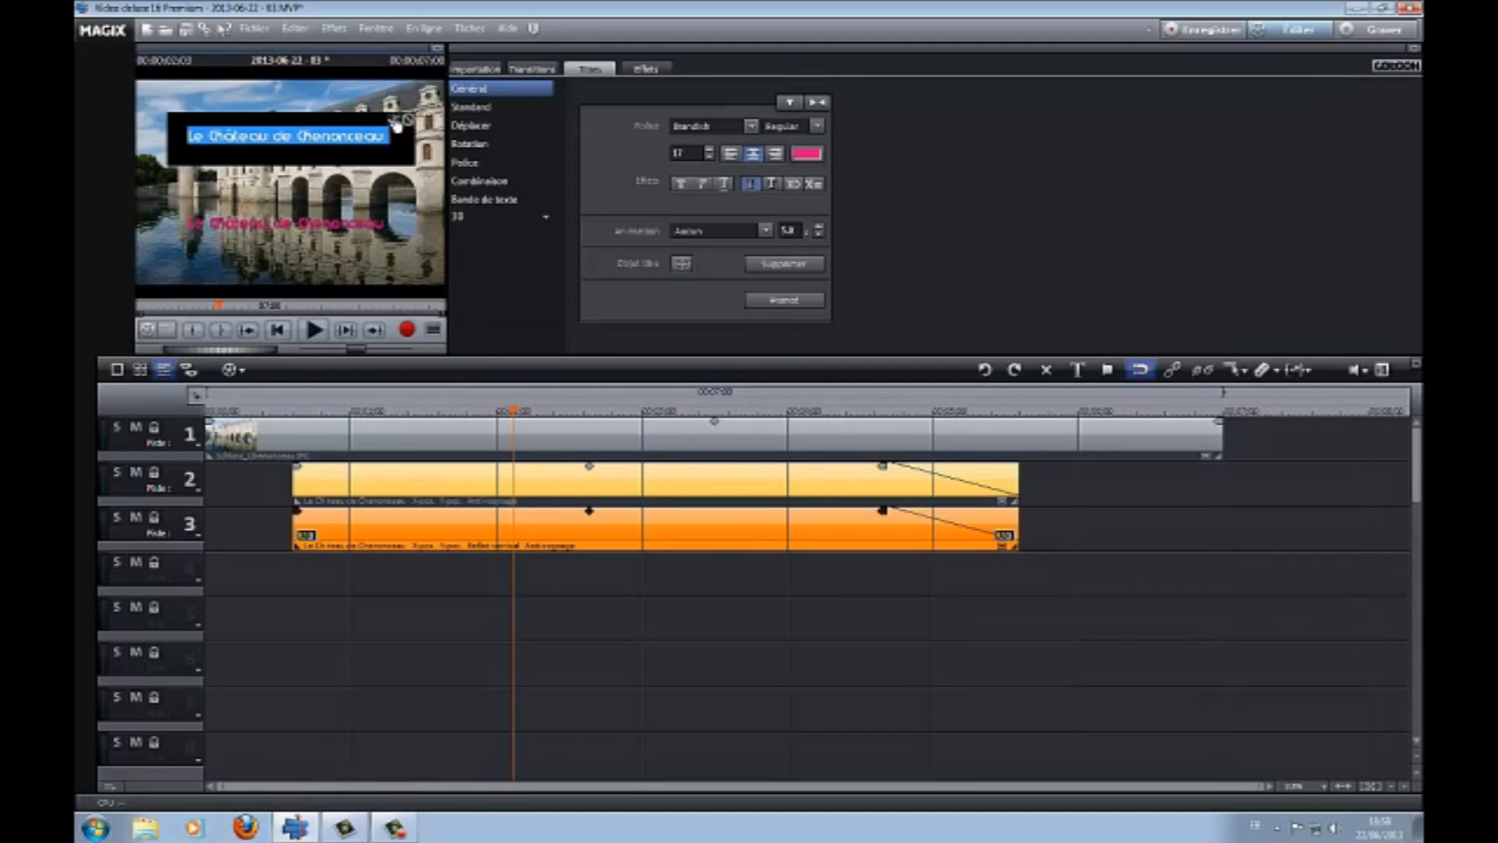
left_click(387, 141)
left_click(323, 245)
left_click_drag(321, 243, 325, 250)
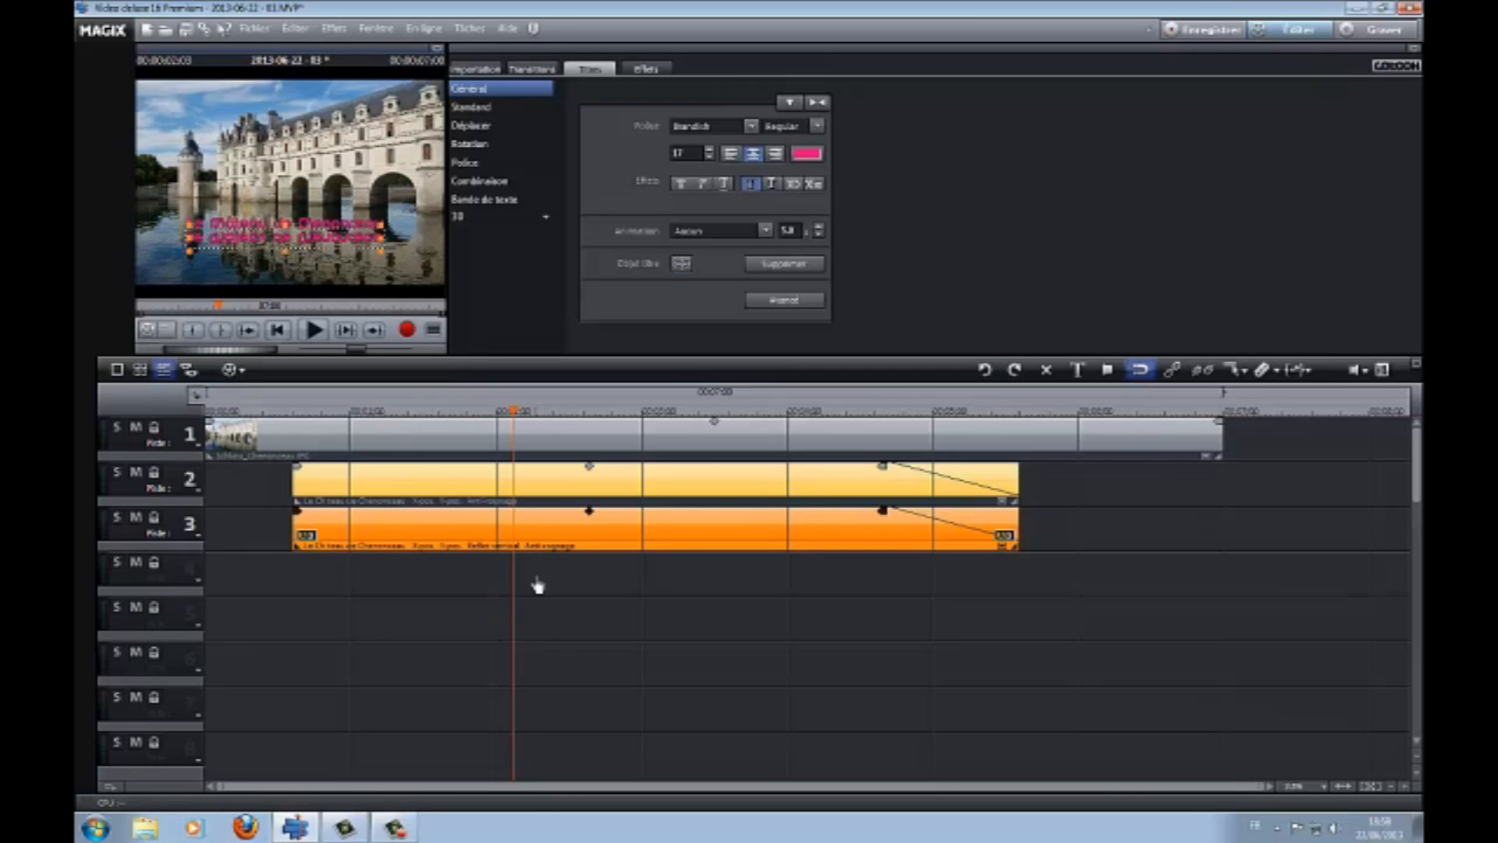
- Play the project from the start to check that the mirrored title moves together with the original
left_click(277, 330)
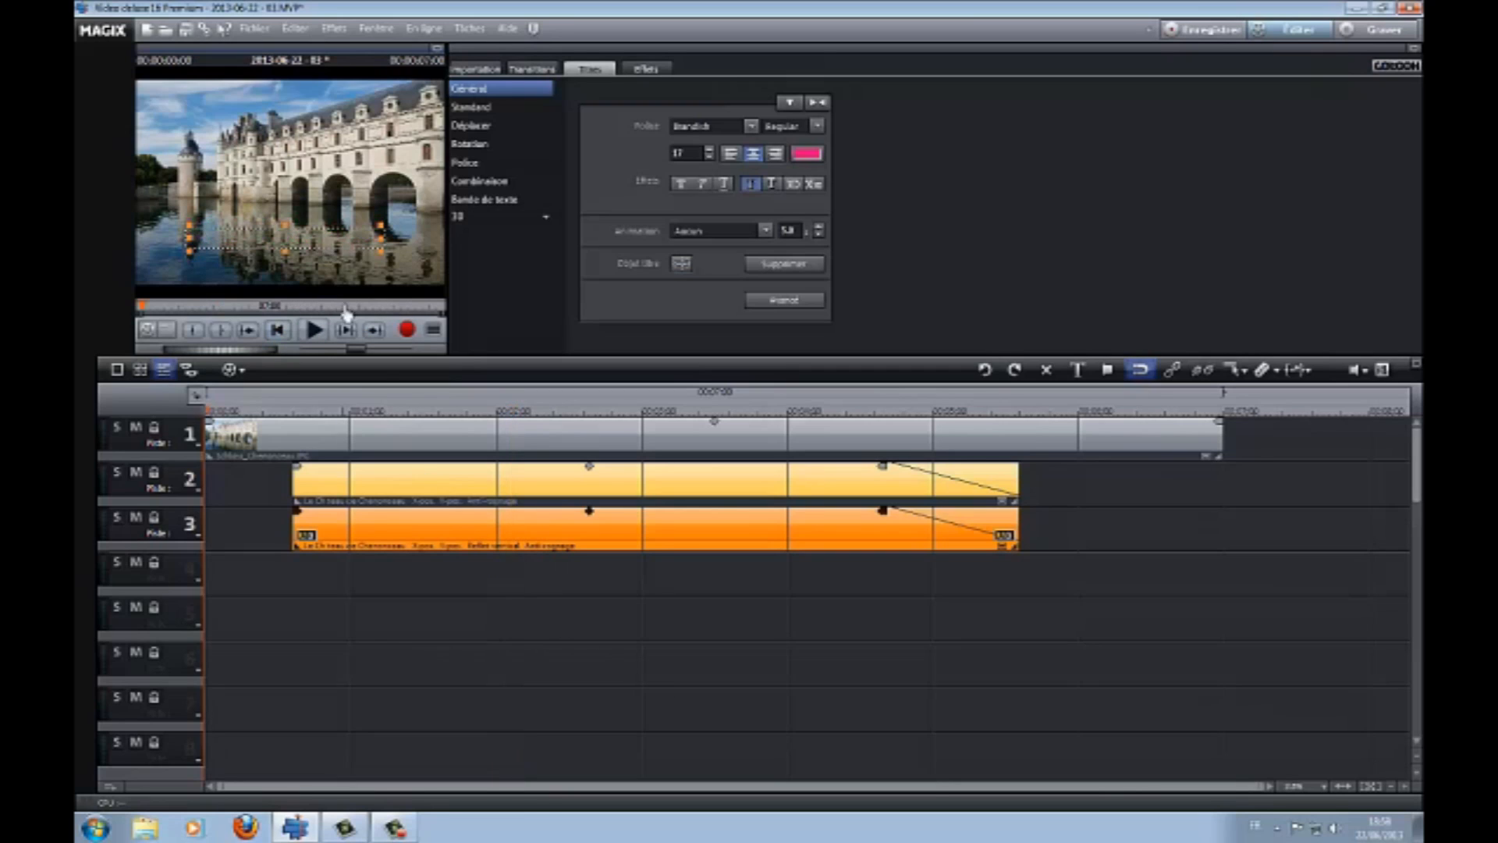
left_click(314, 330)
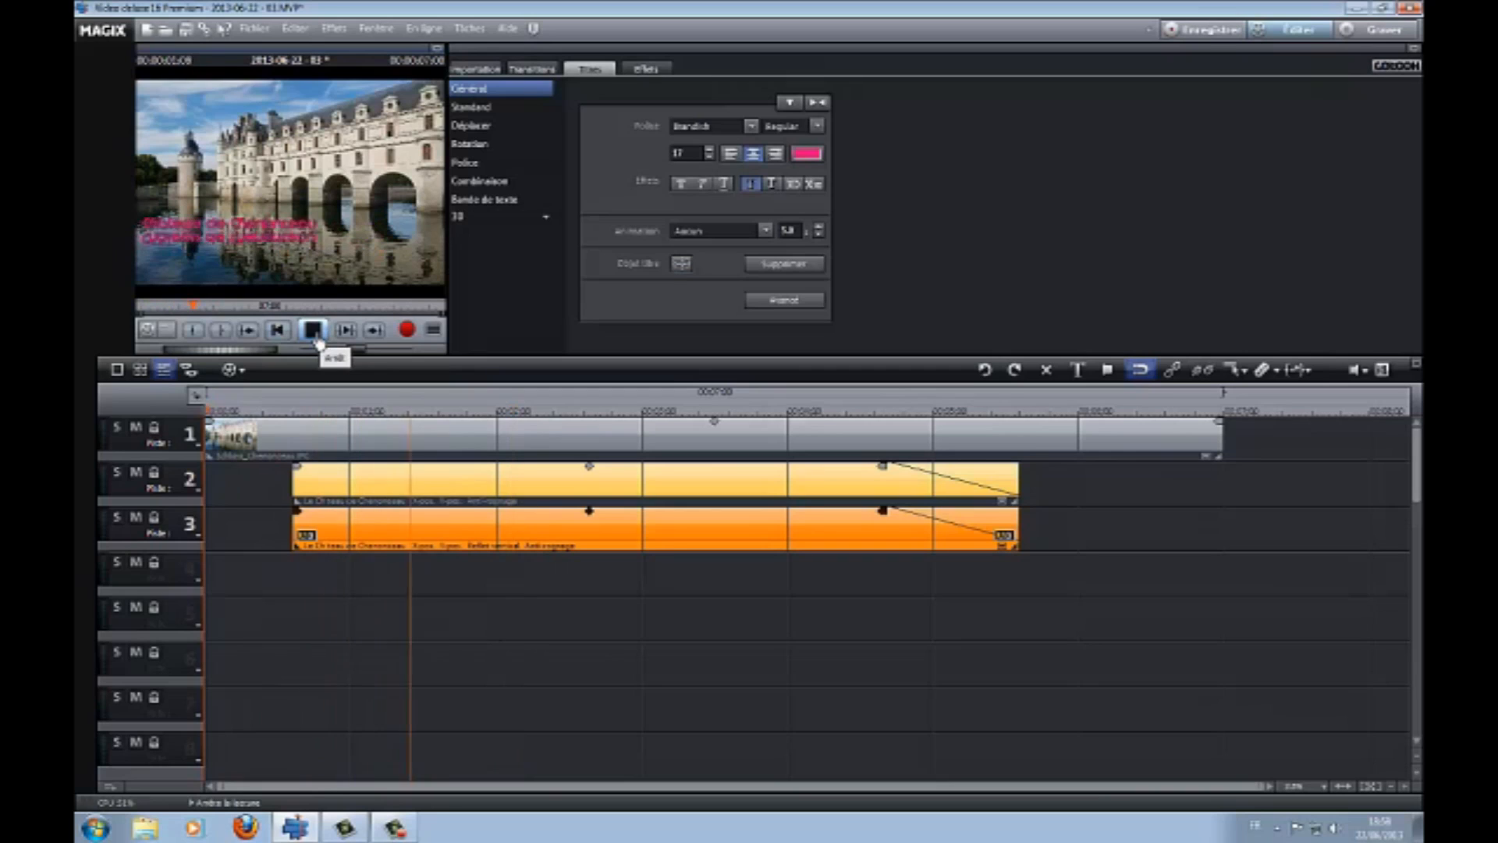
left_click(314, 335)
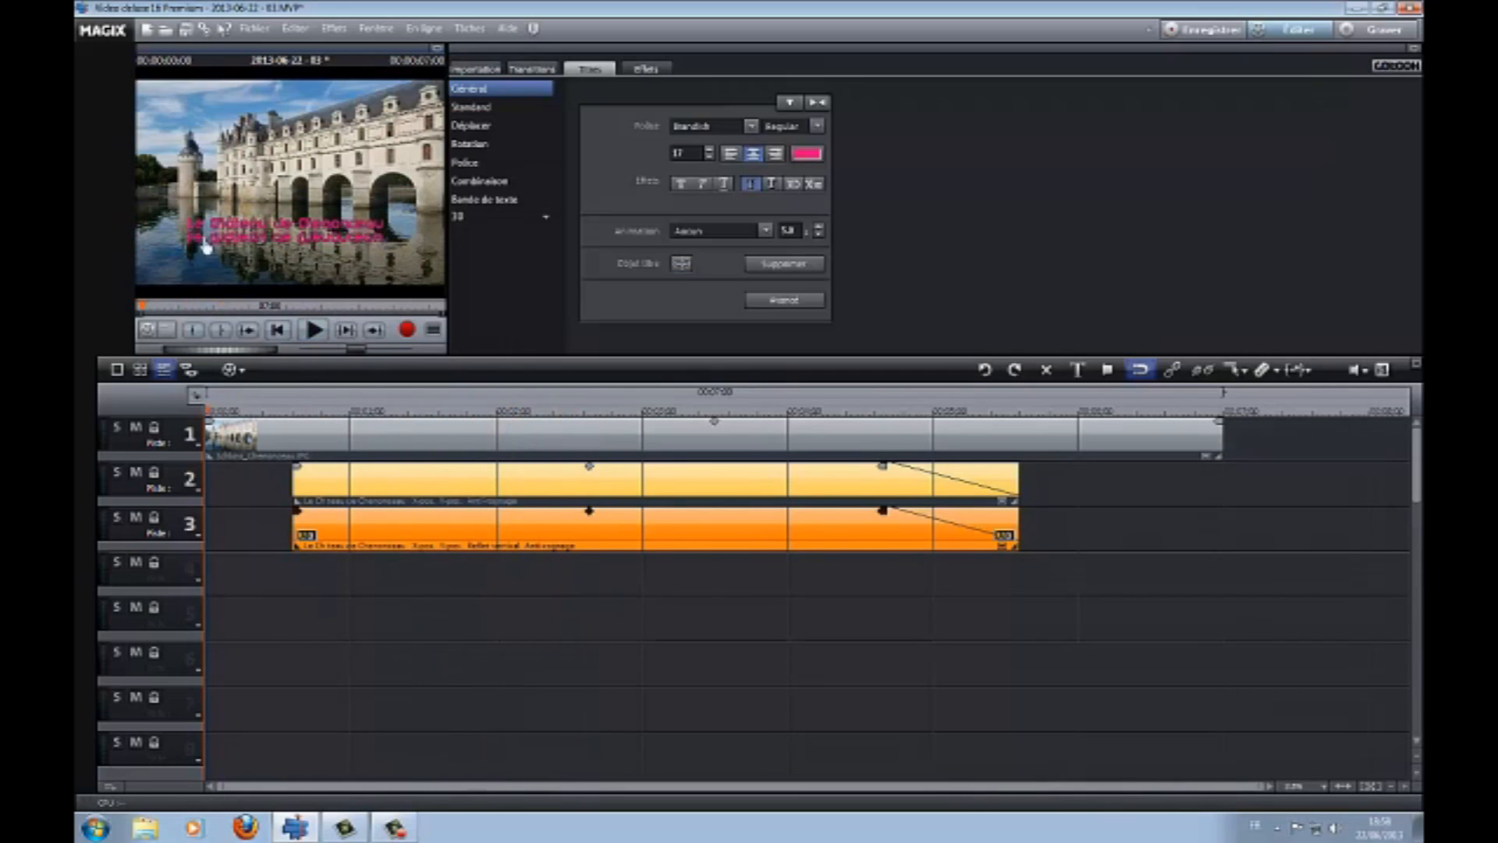
double_click(231, 248)
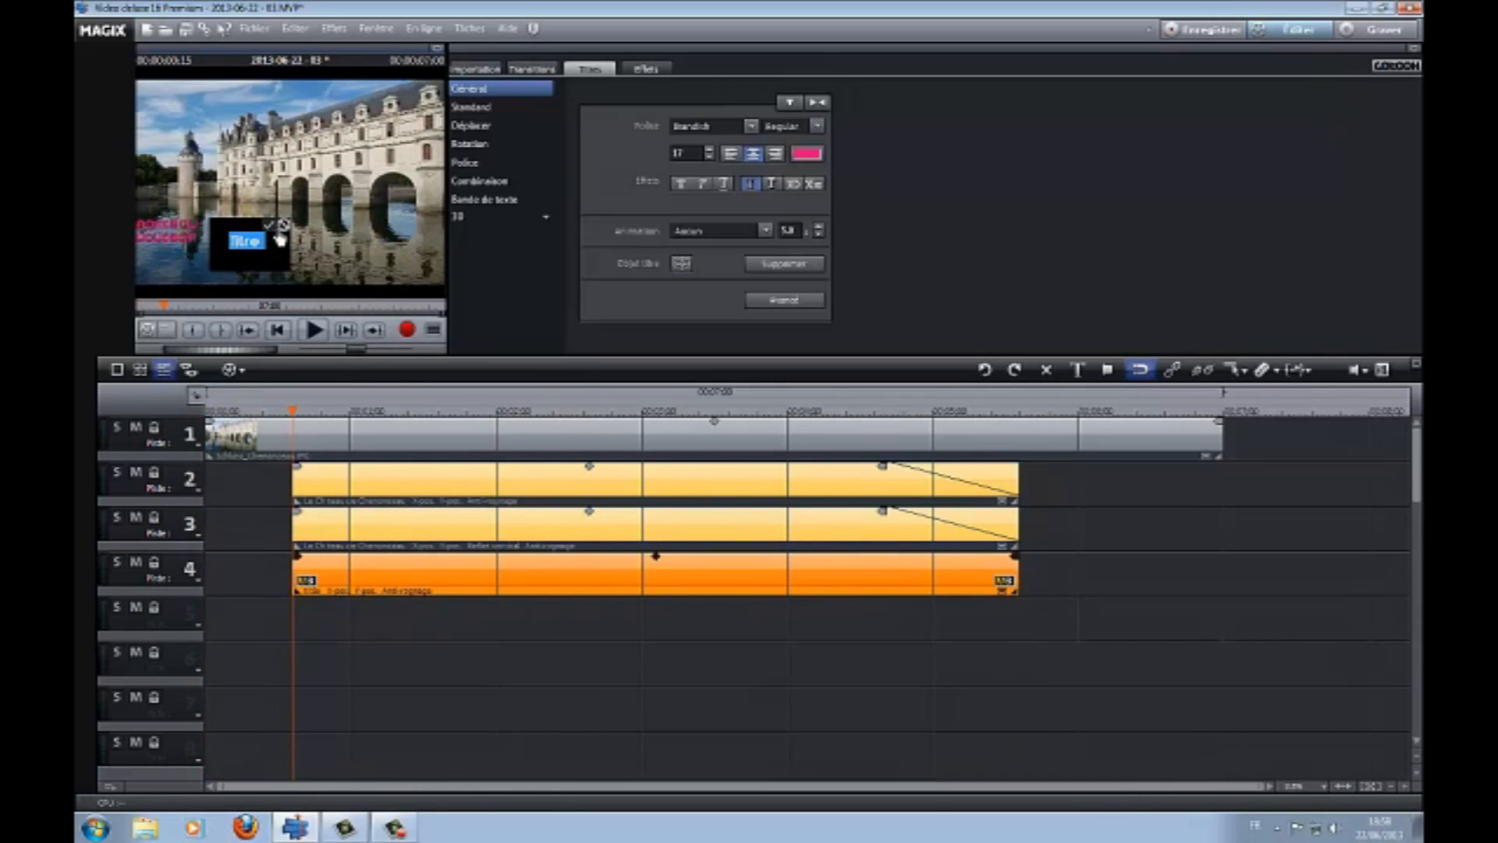
left_click_drag(234, 248, 283, 236)
left_click(336, 213)
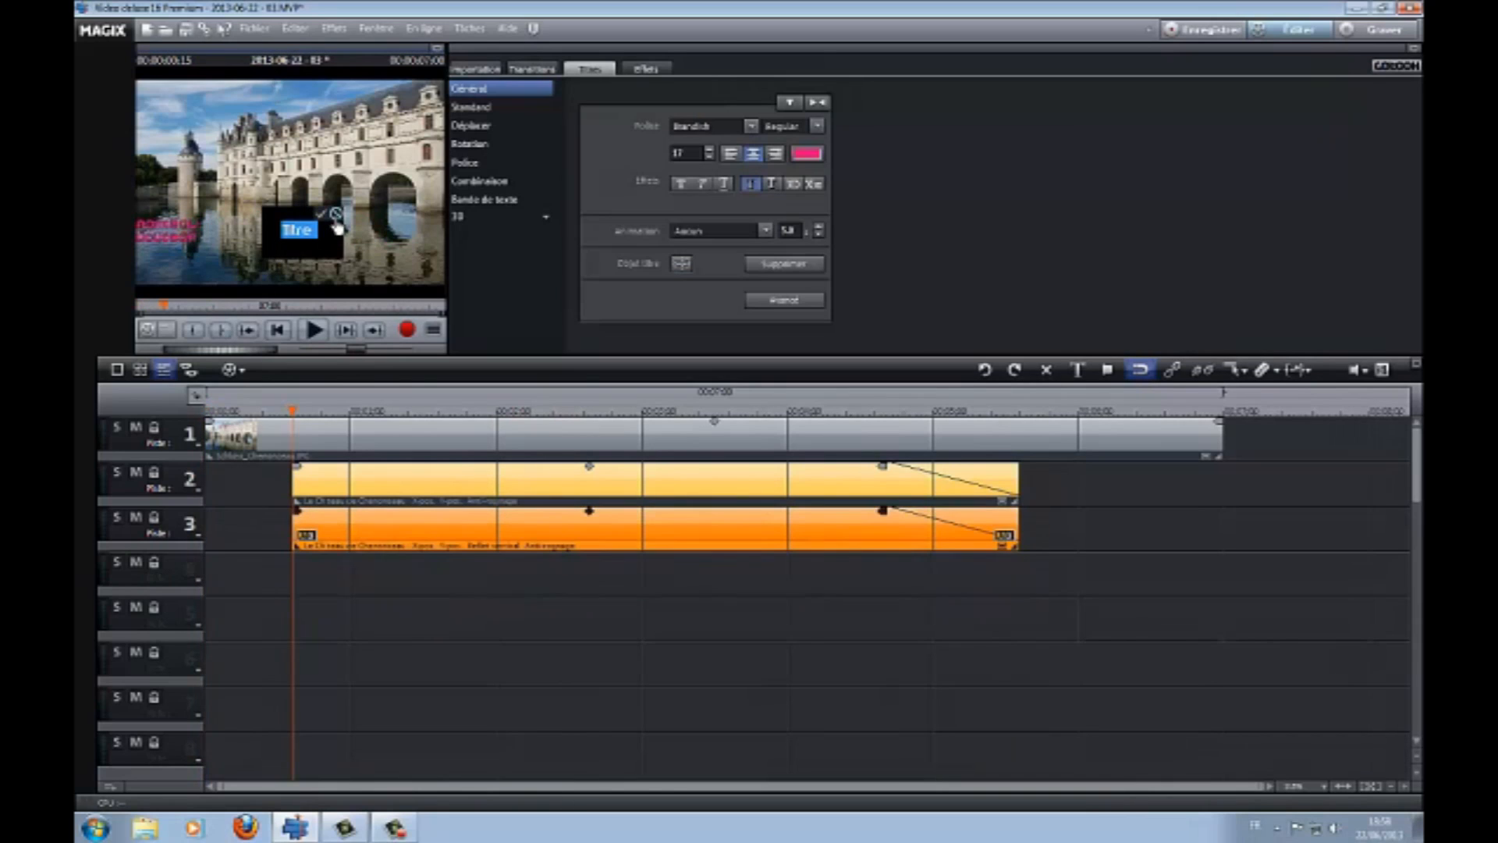
- Nudge the mirrored title slightly lower beneath the original title and deselect it
left_click_drag(293, 421, 550, 468)
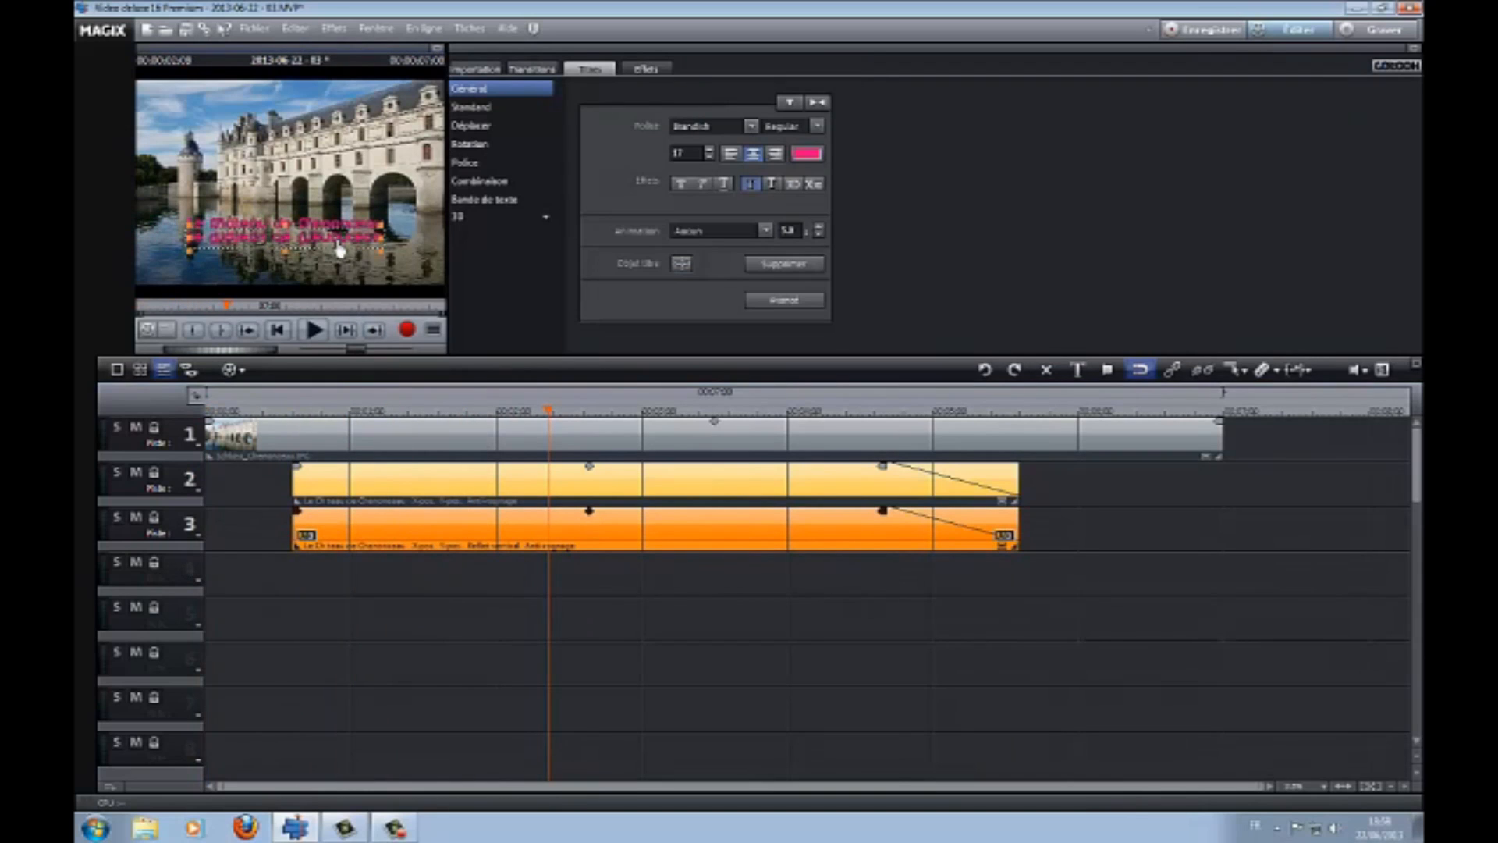
left_click_drag(338, 247, 340, 252)
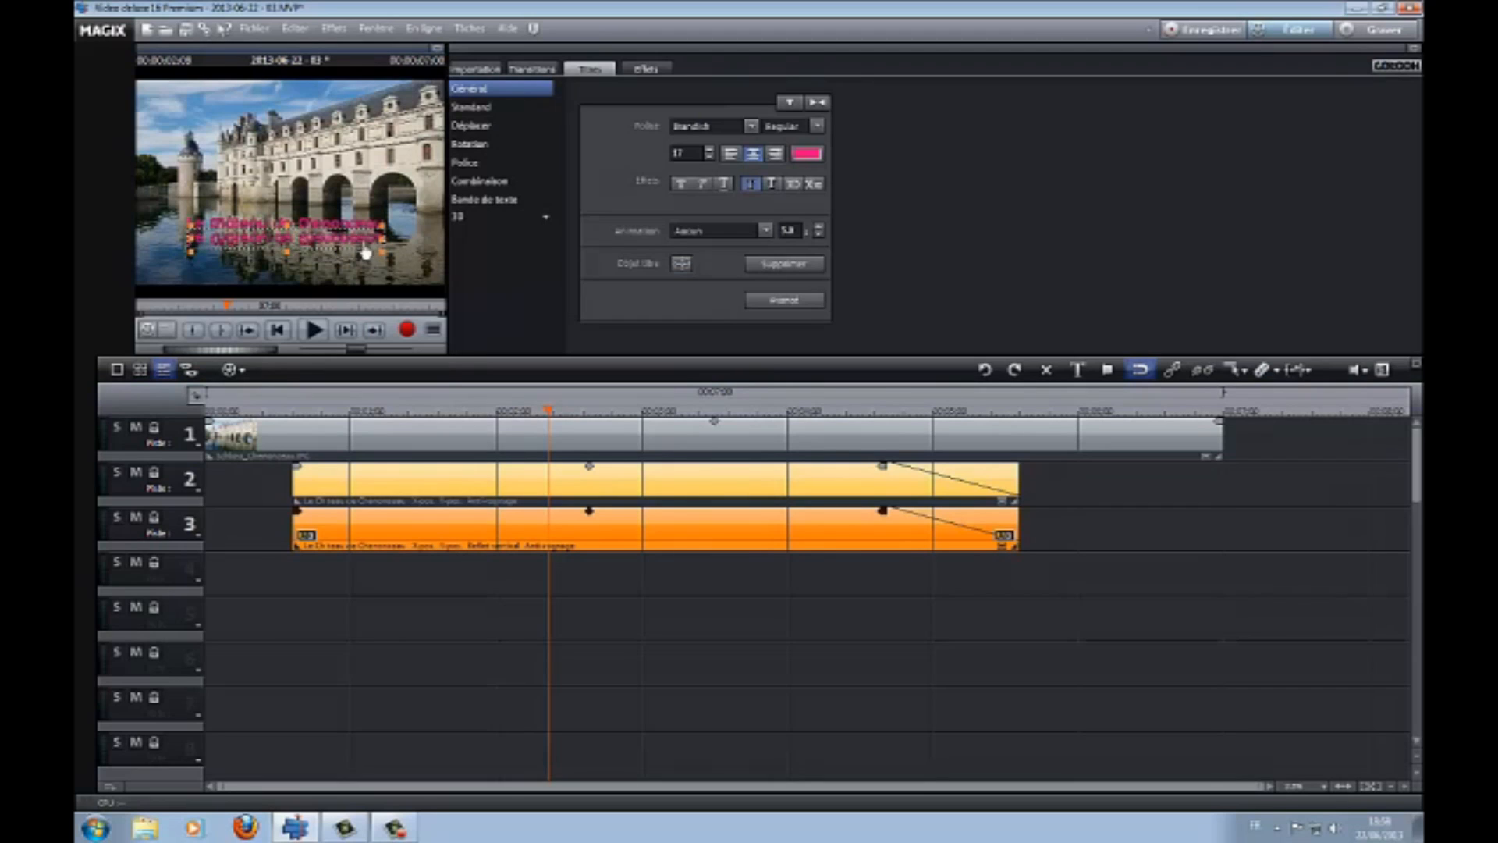
left_click(756, 660)
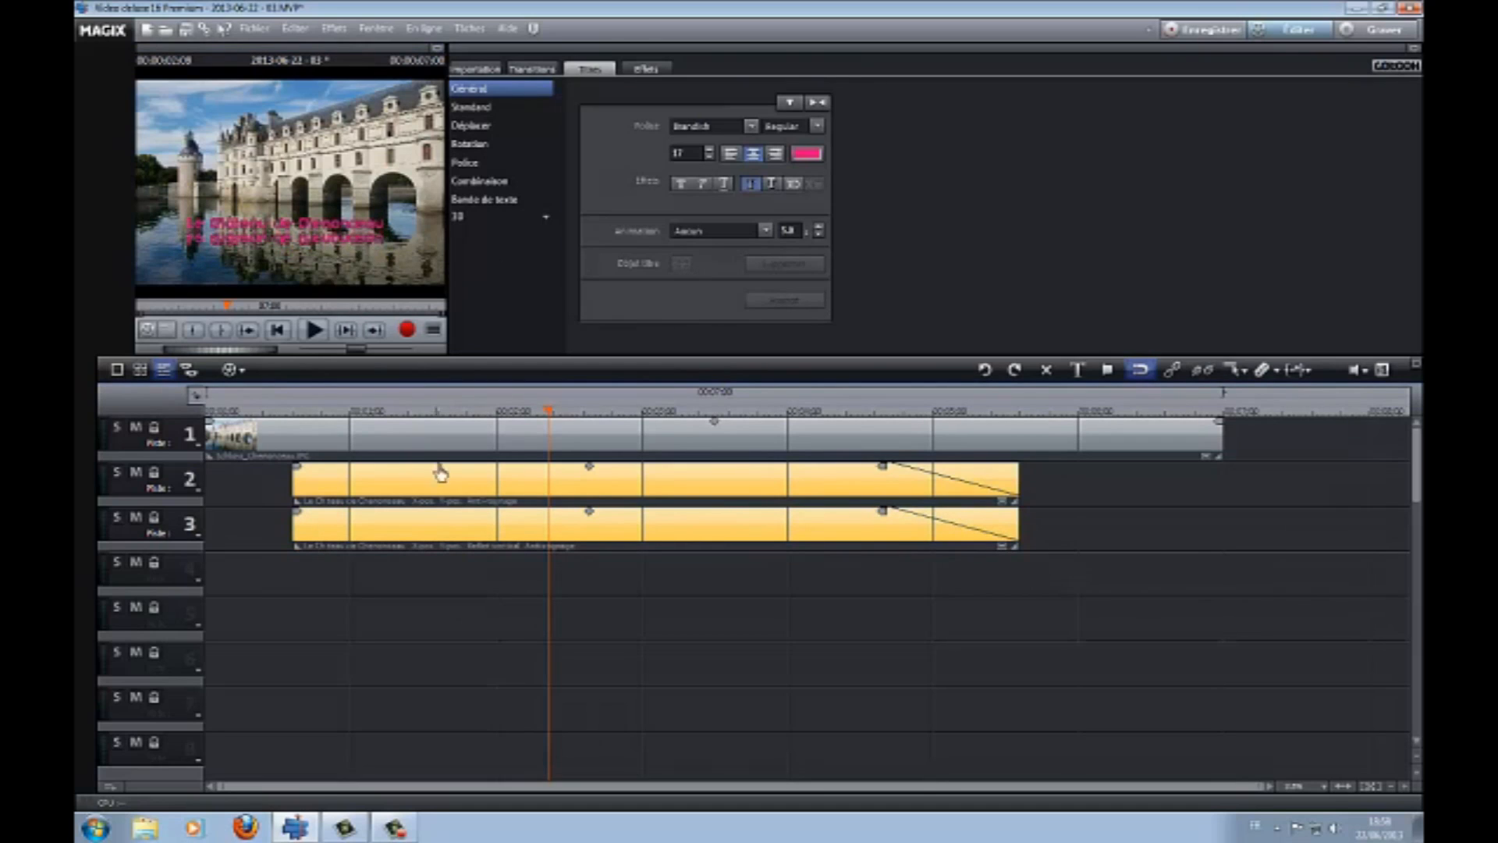
- Lower the mirrored title's video level (Niveau vidéo) to 51 in the Chrominance effect to make it semi-transparent
left_click(607, 546)
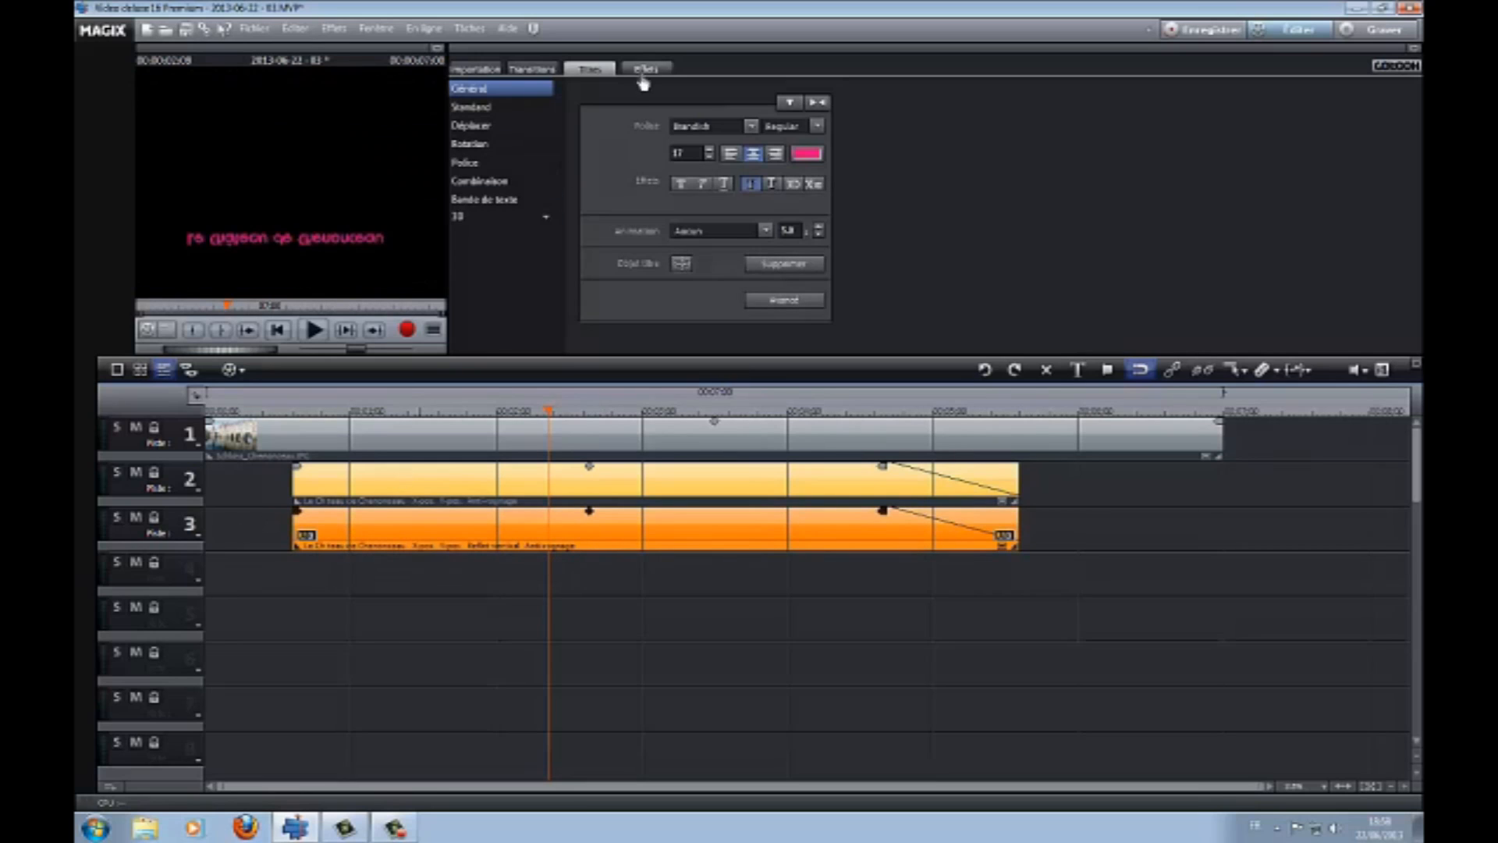
left_click(646, 69)
left_click(542, 414)
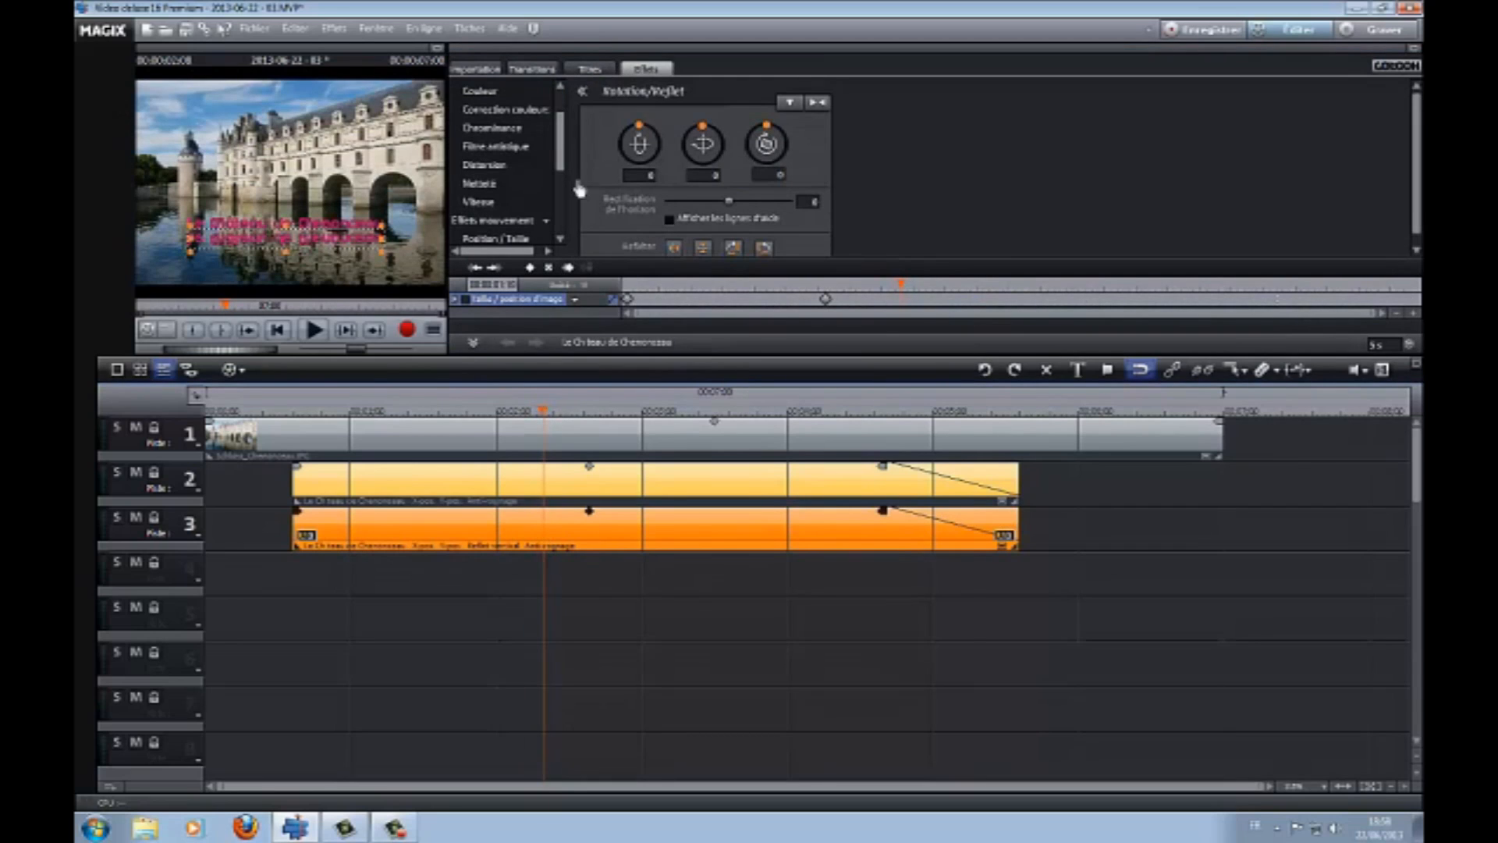
scroll(560, 152, "up", 1)
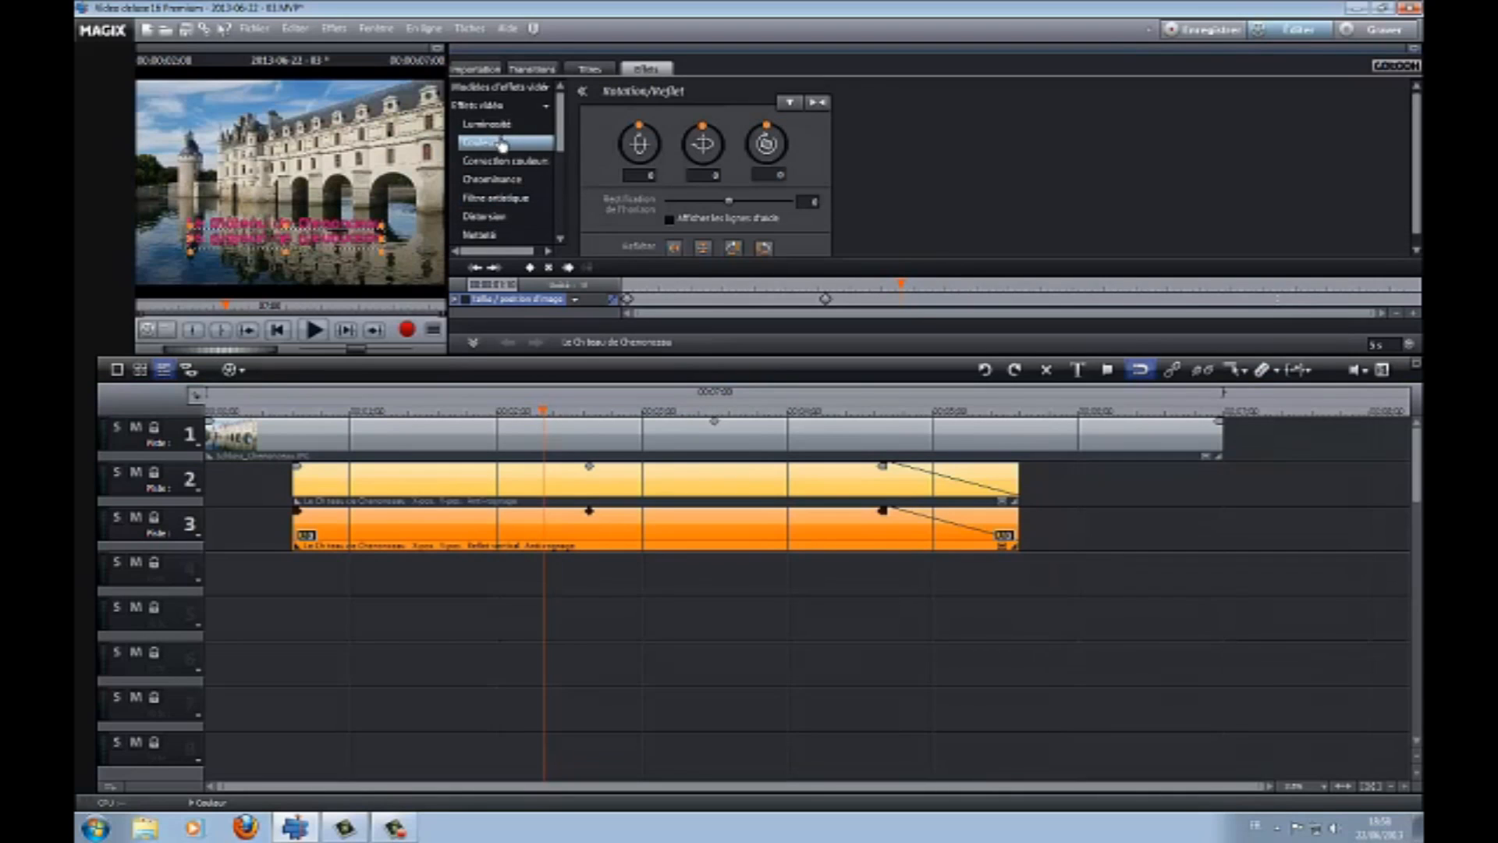
left_click(498, 180)
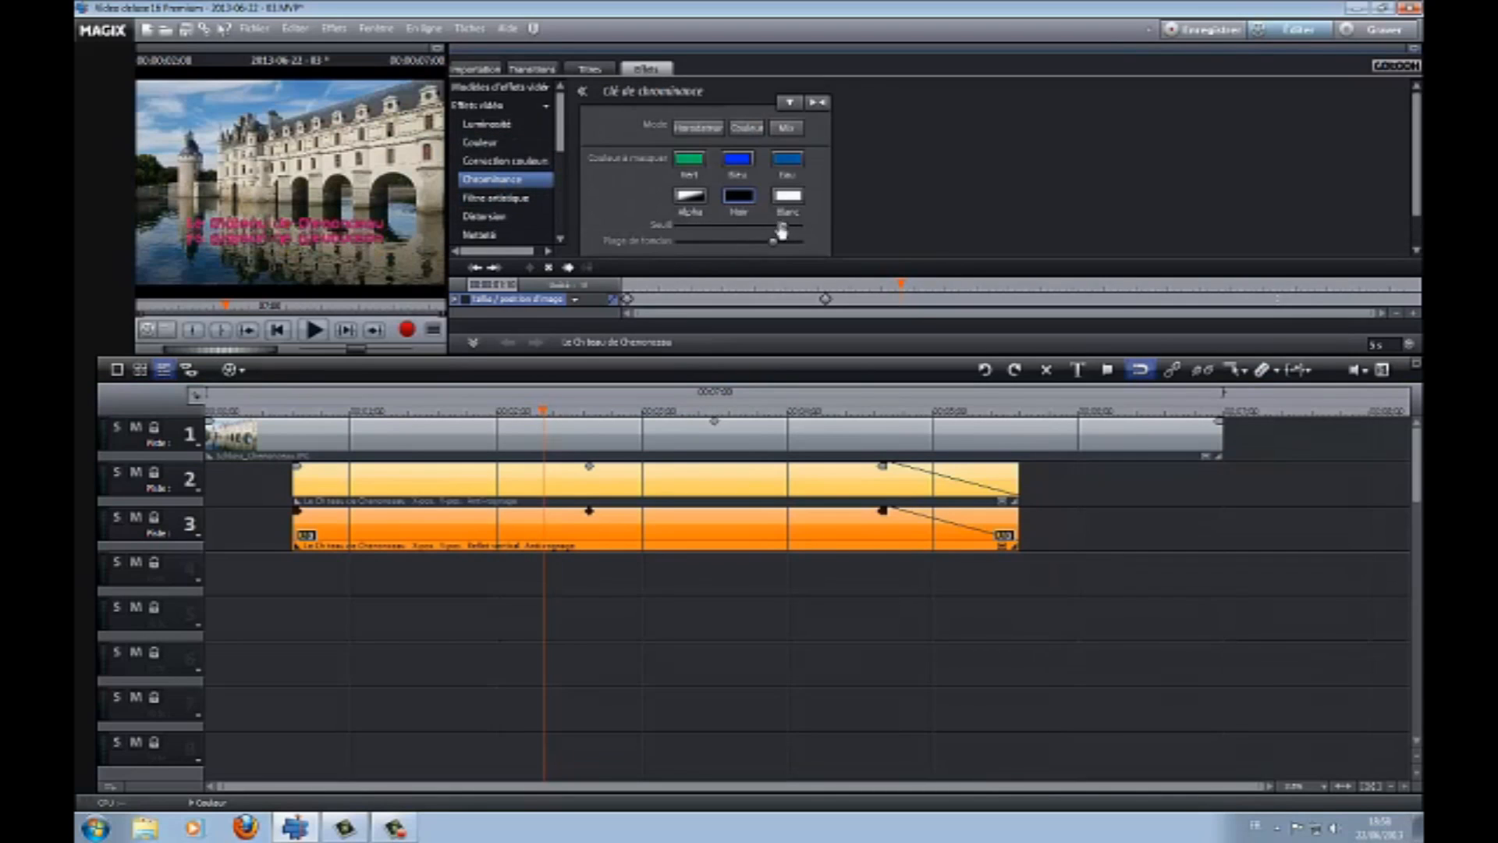
scroll(1416, 156, "down", 1)
left_click_drag(797, 239, 743, 240)
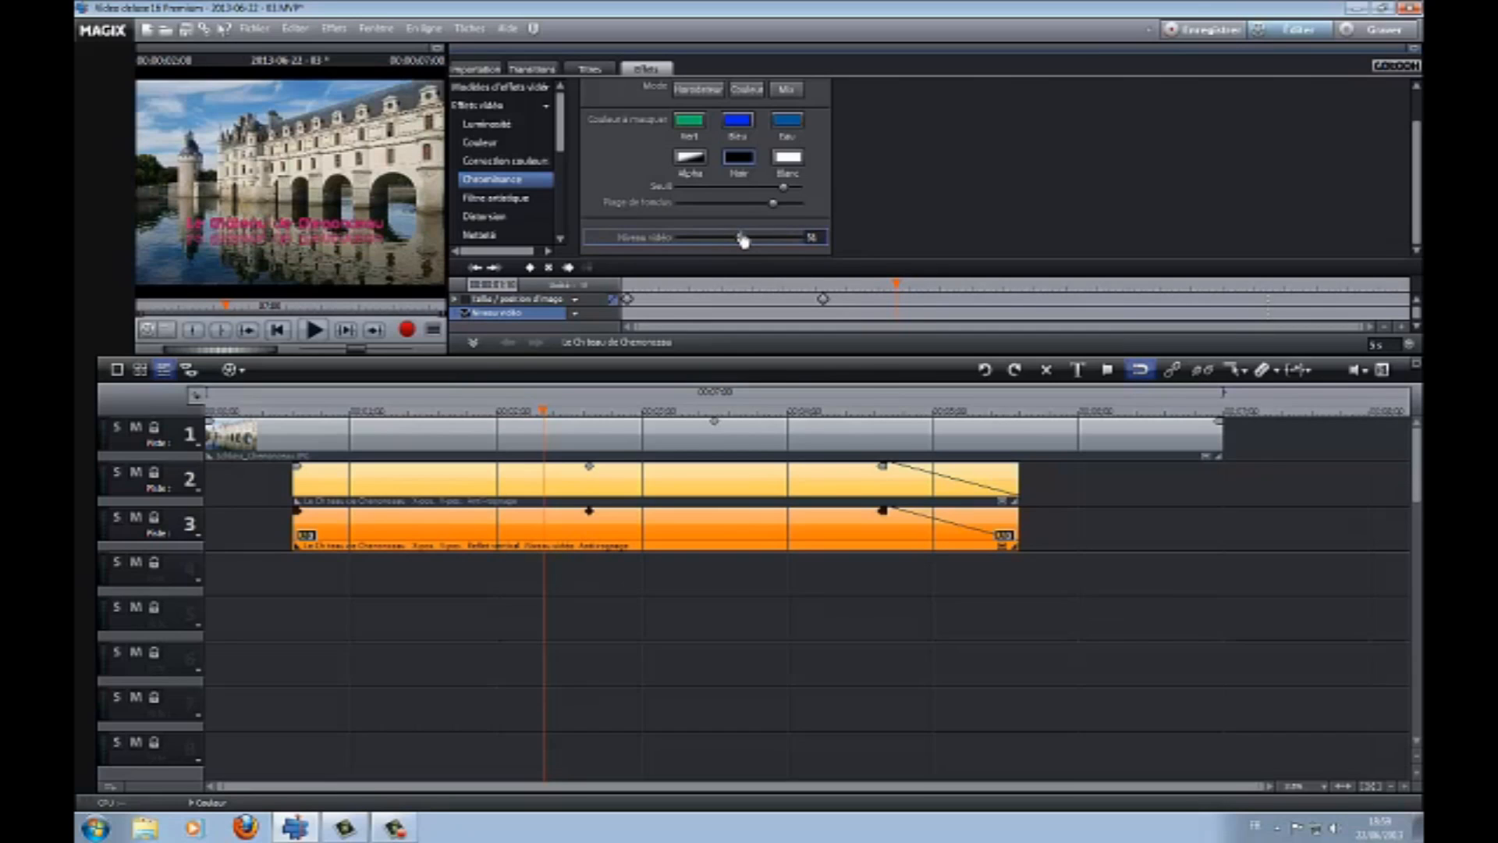
- Play the project from the start to check the semi-transparent title reflection, and stop playback
left_click(279, 330)
left_click(312, 330)
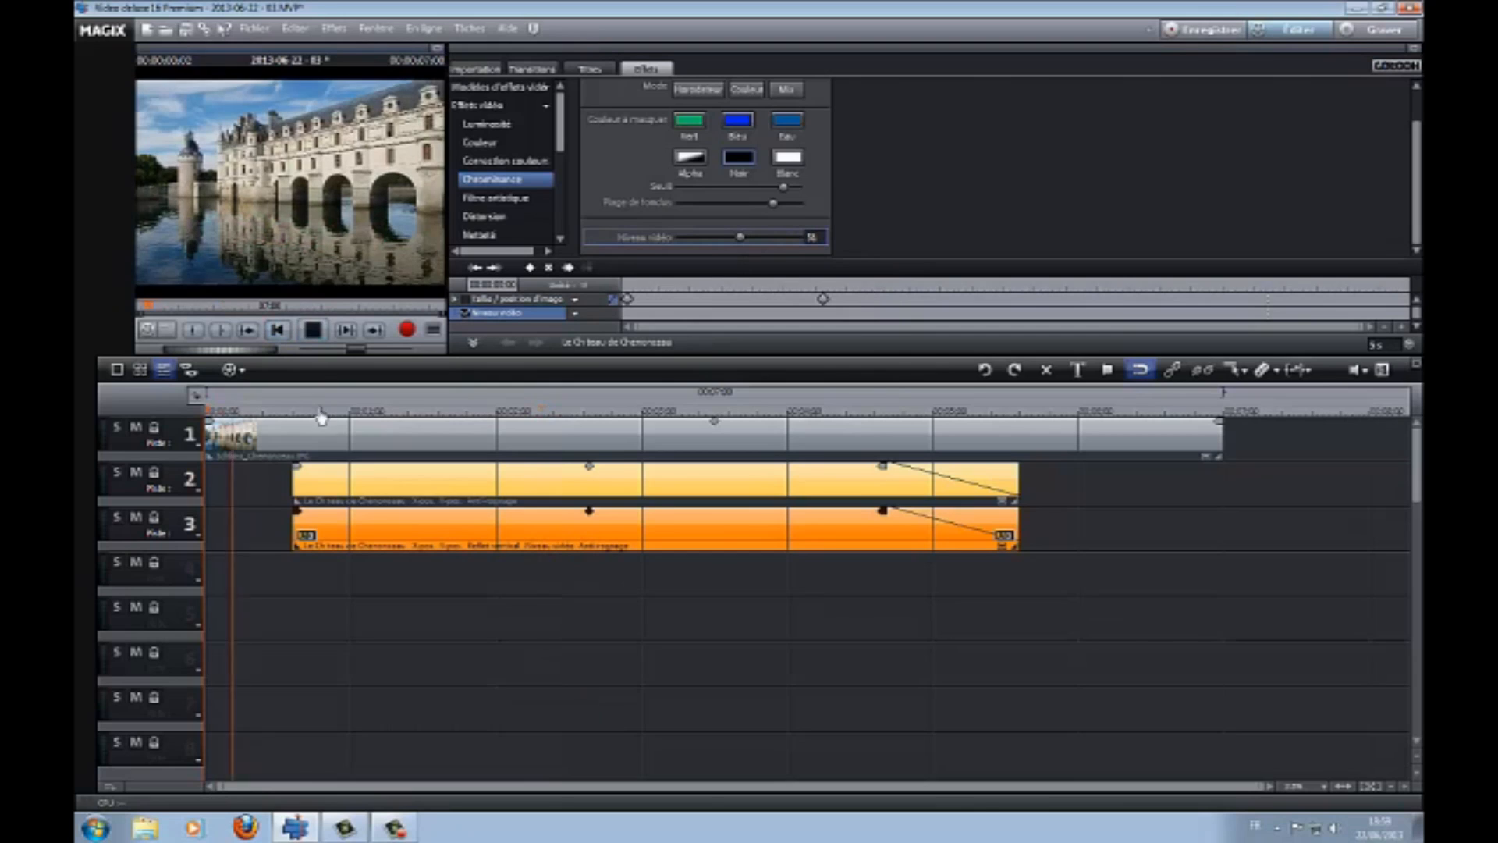
left_click(312, 334)
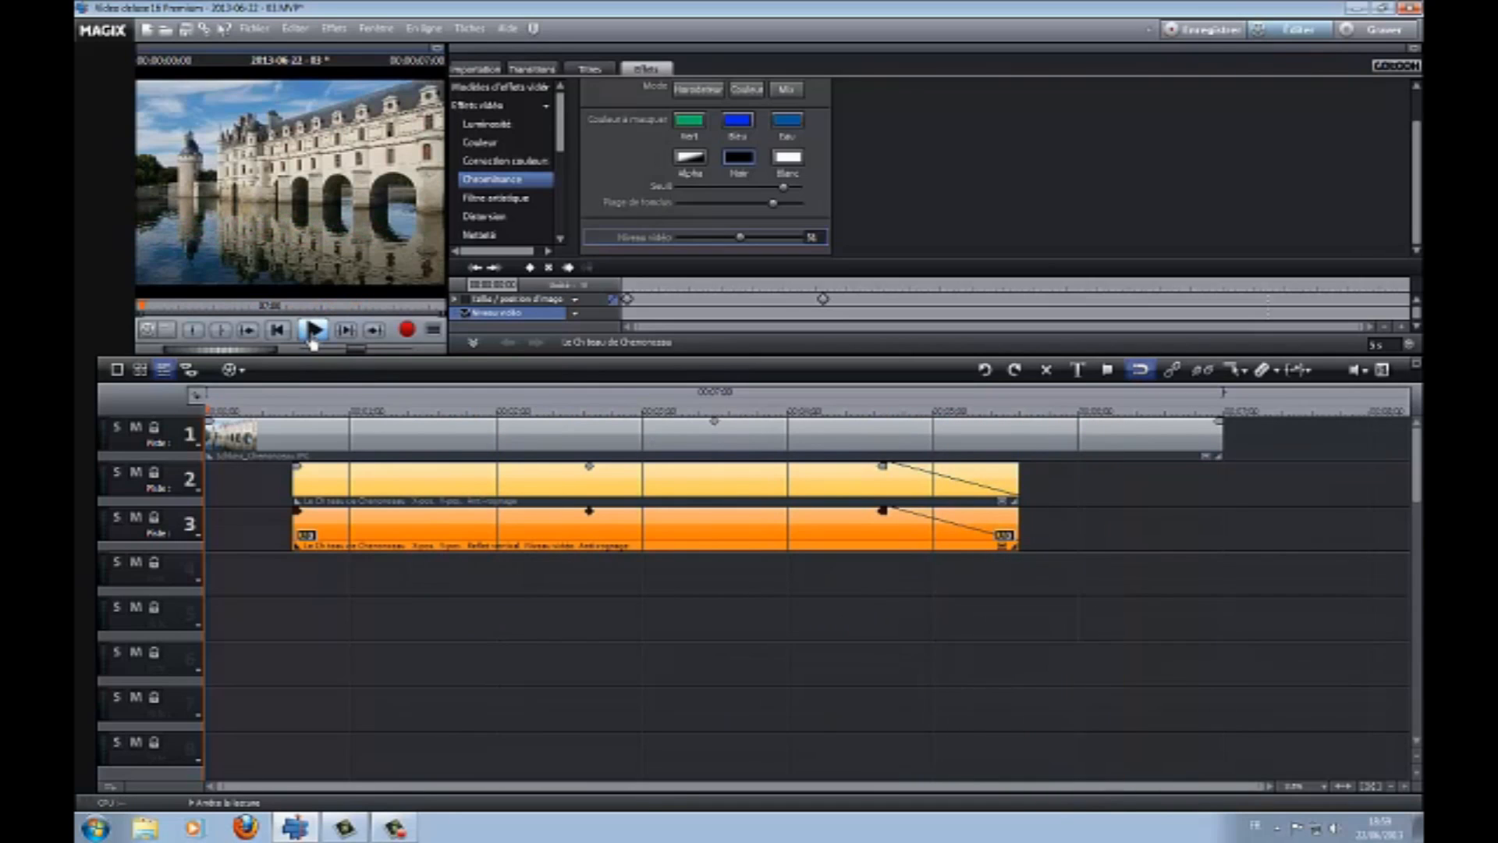